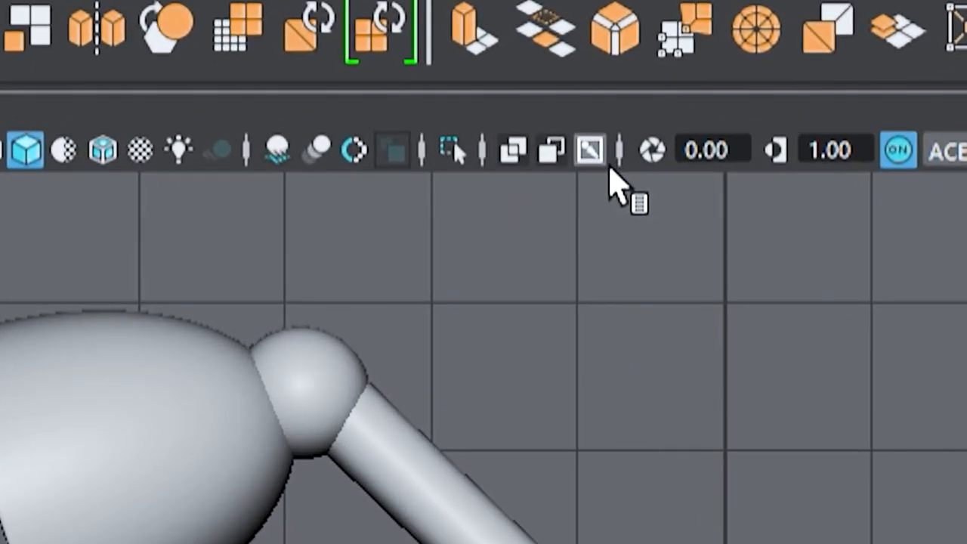
Step: Turn on X-ray display for joints and switch to the Rigging menu set
left_click(599, 158)
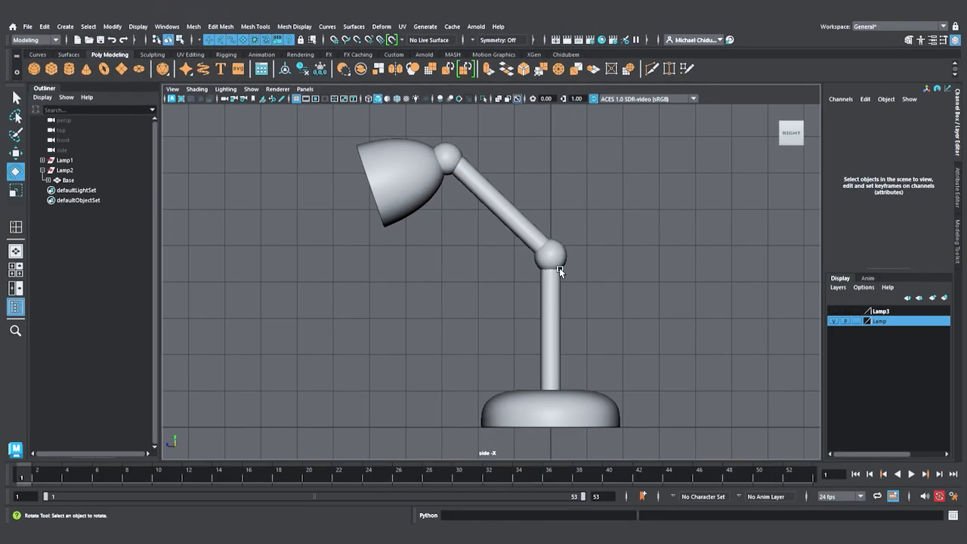
key("space")
key("F3")
key("space")
key("w")
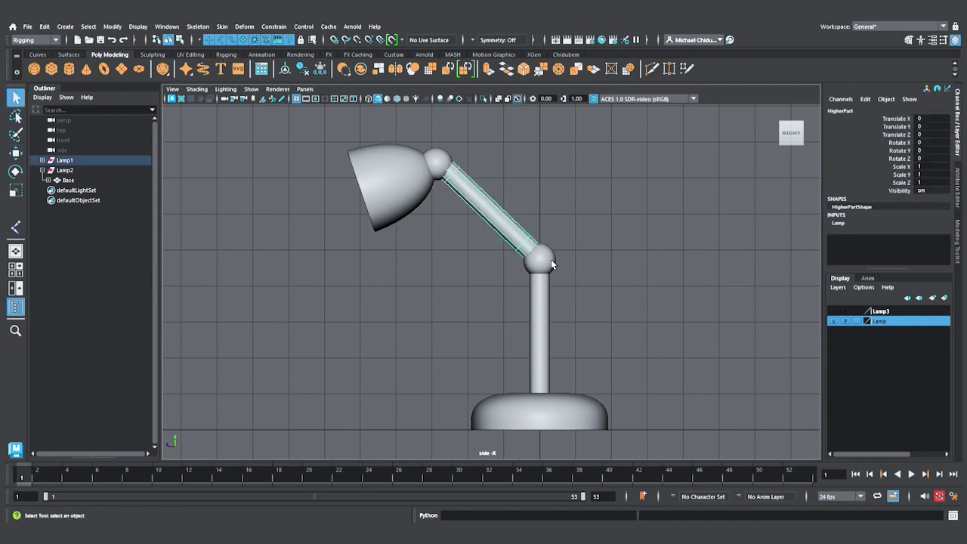
Step: Parent the lamp's vertical lower arm, LowerPart, to the Base
left_click(552, 261)
left_click(547, 305)
left_click(567, 414)
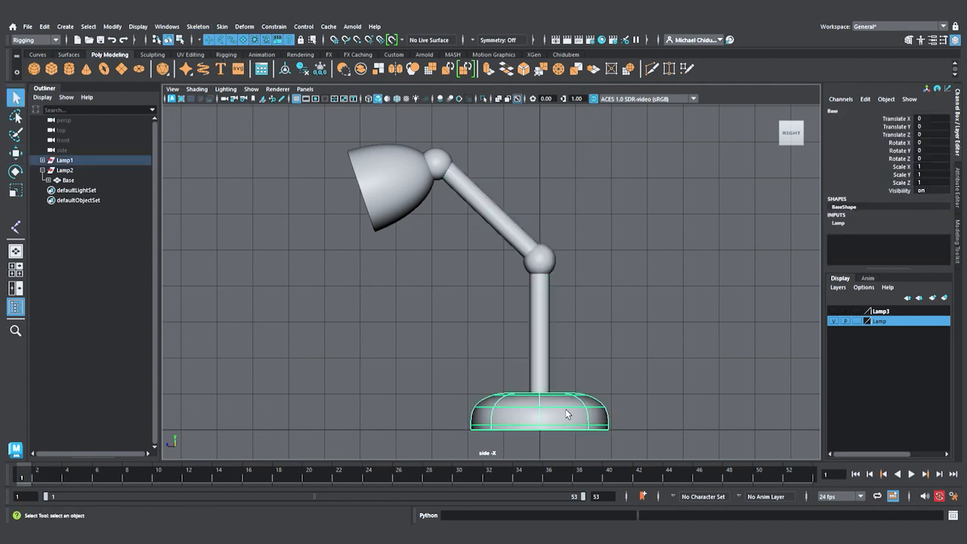
left_click(547, 373)
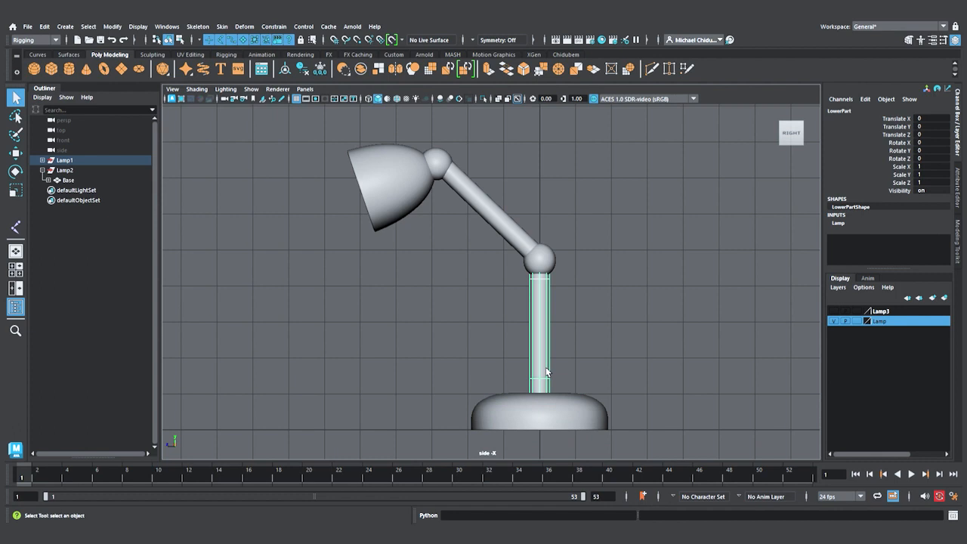
left_click(584, 423)
key("Down")
Step: Parent the middle sphere, Mid, to the vertical LowerPart arm
left_click(609, 338)
left_click(551, 263)
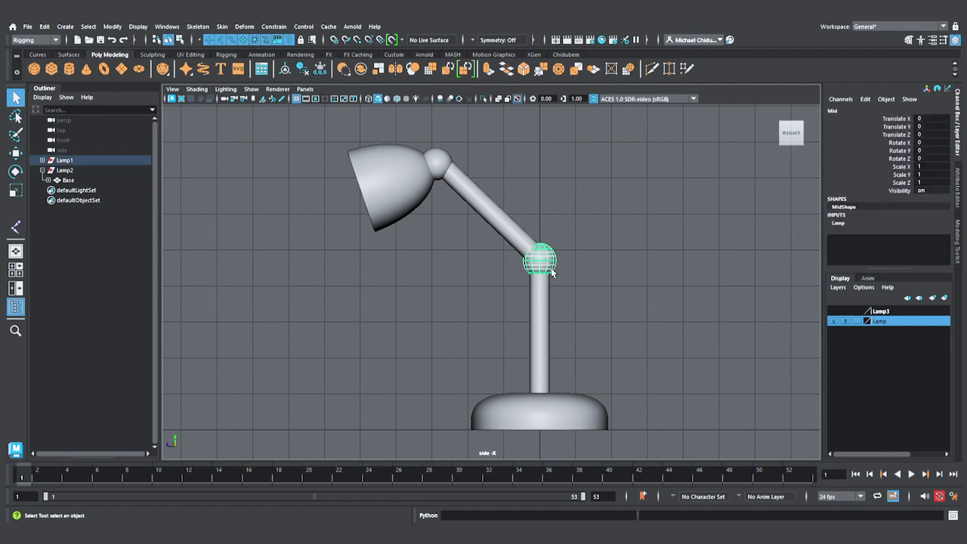
left_click(548, 318)
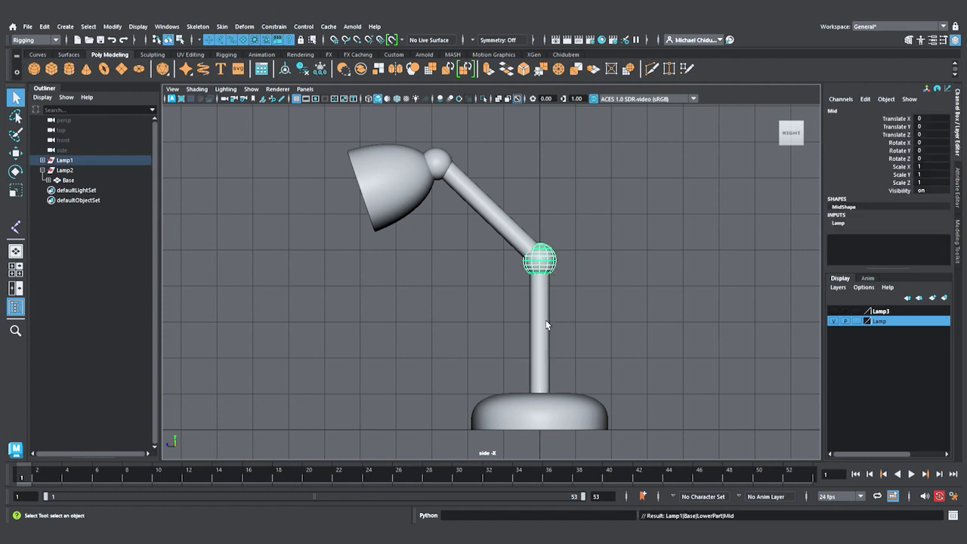
Step: Test the hierarchy by moving the Base about 0.9 units along Z, and undo the move
left_click(579, 419)
key("w")
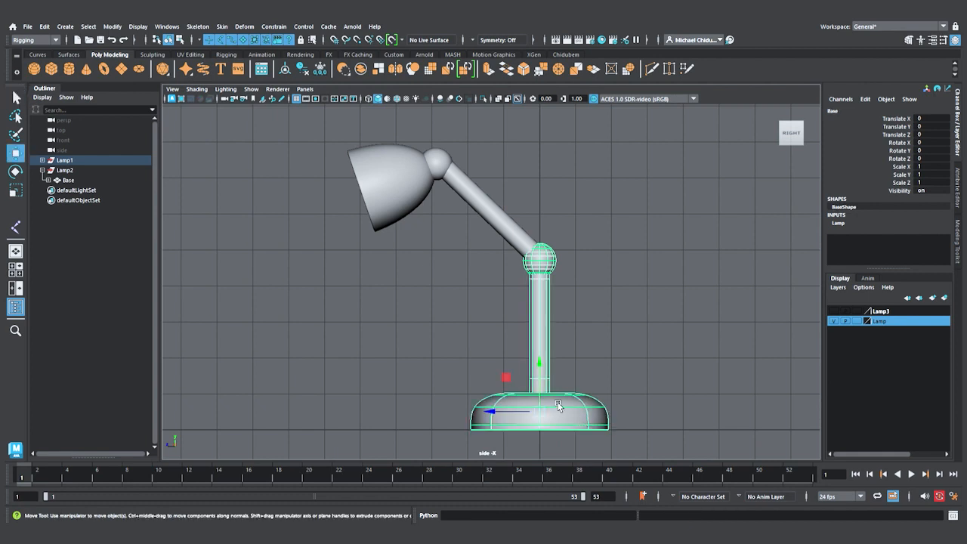
left_click_drag(501, 412, 469, 396)
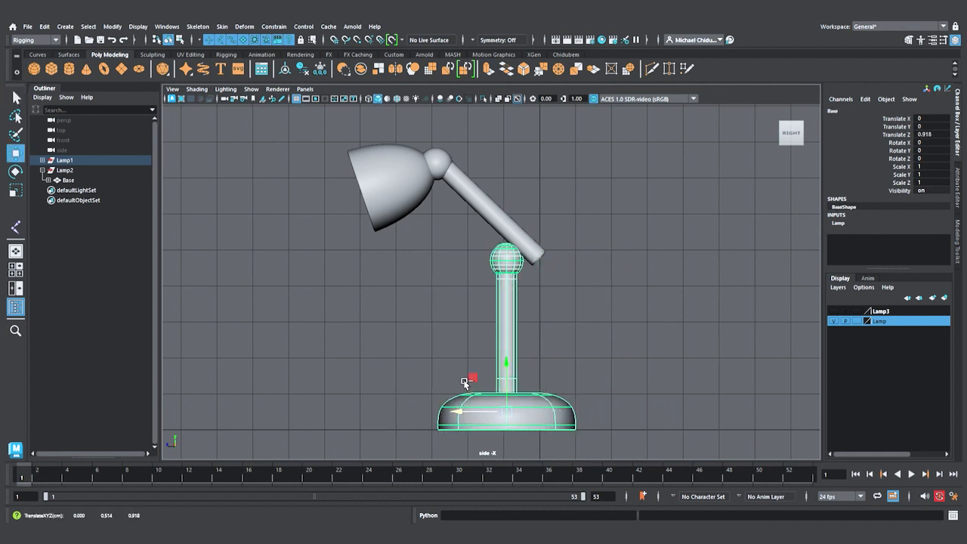
key("ctrl+z")
Step: Parent the slanted upper arm, HigherPart, to the Mid sphere
left_click(512, 230)
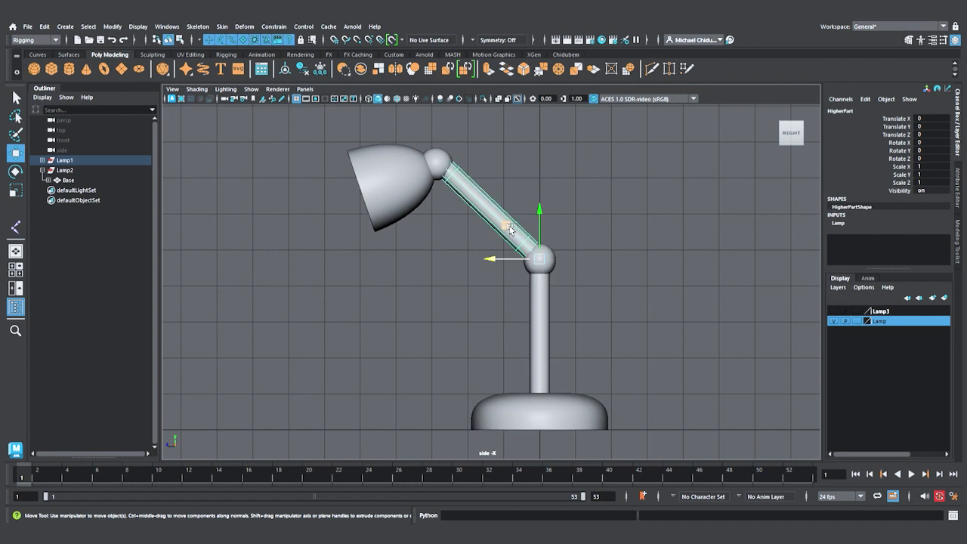
key("Up")
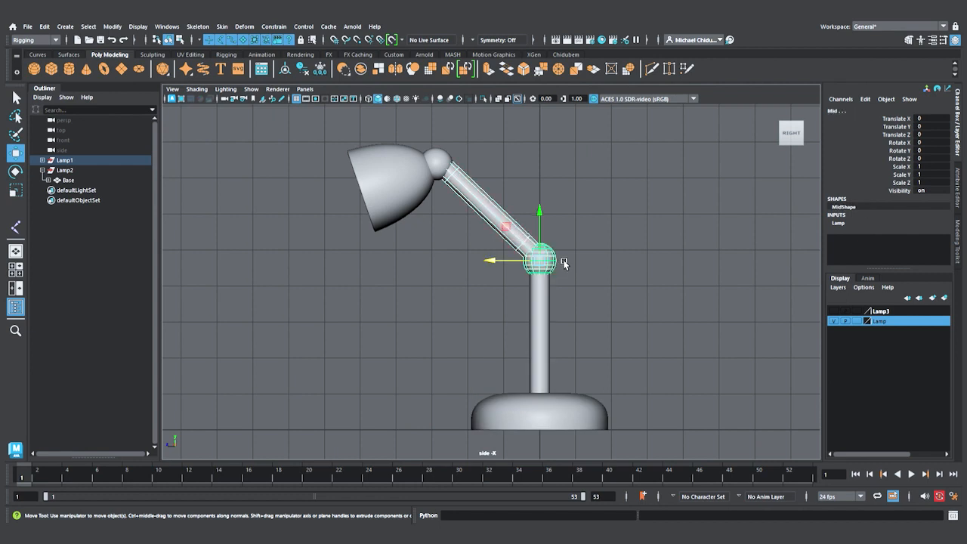
key("Down")
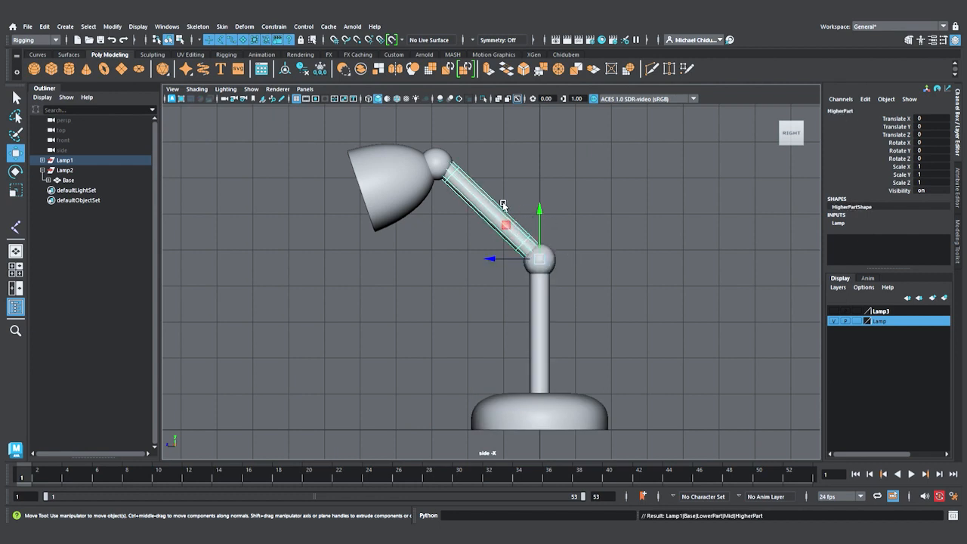
Step: In the perspective view, parent the Bulb inside the lampshade to the Head
key("space")
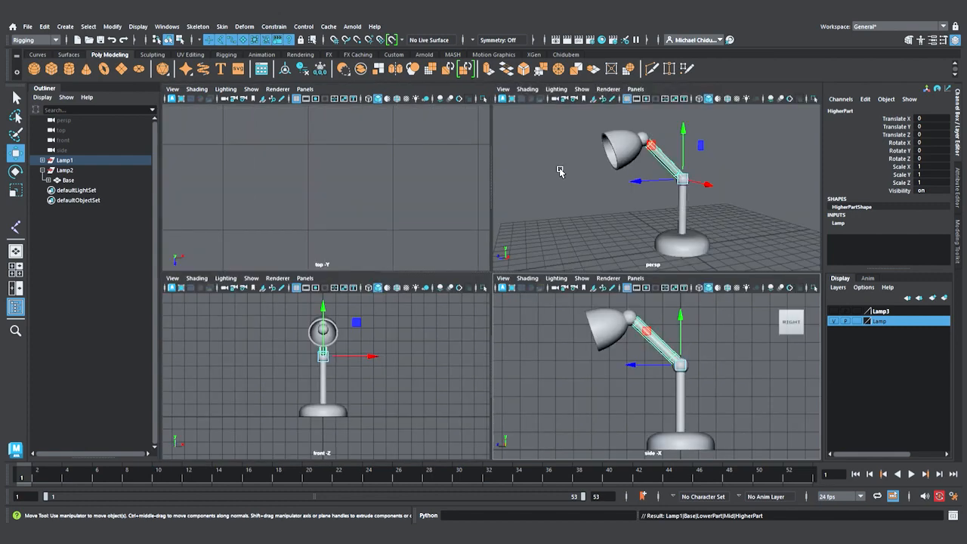
key("space")
left_click_drag(407, 225, 445, 202, "alt")
left_click(442, 199)
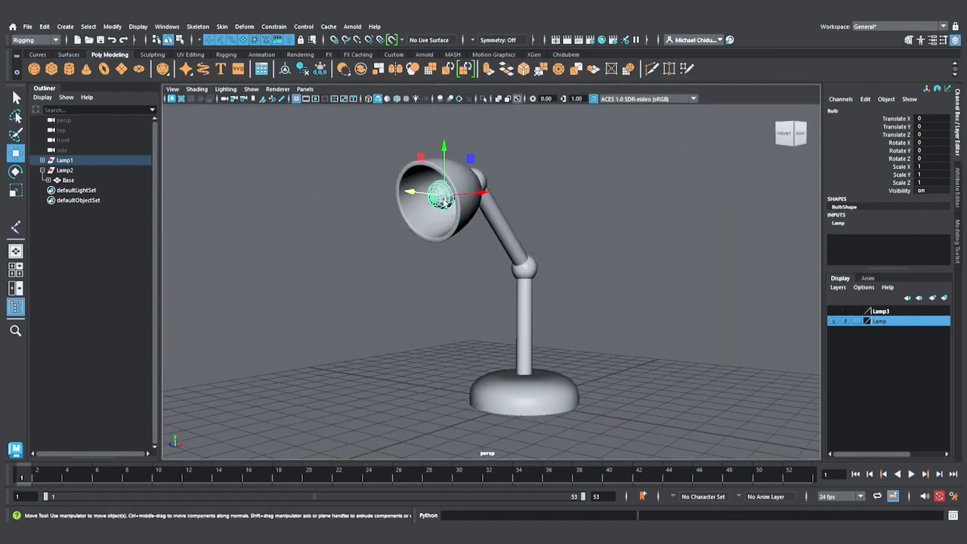
left_click(417, 179)
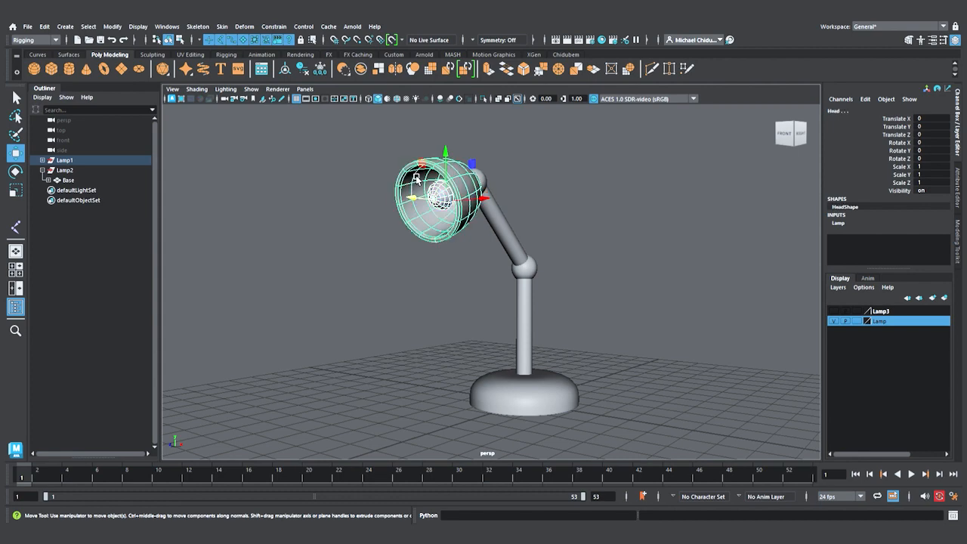
key("p")
Step: Parent the Head to the Neck sphere and clear the selection
left_click_drag(677, 227, 601, 235, "alt")
left_click(452, 218)
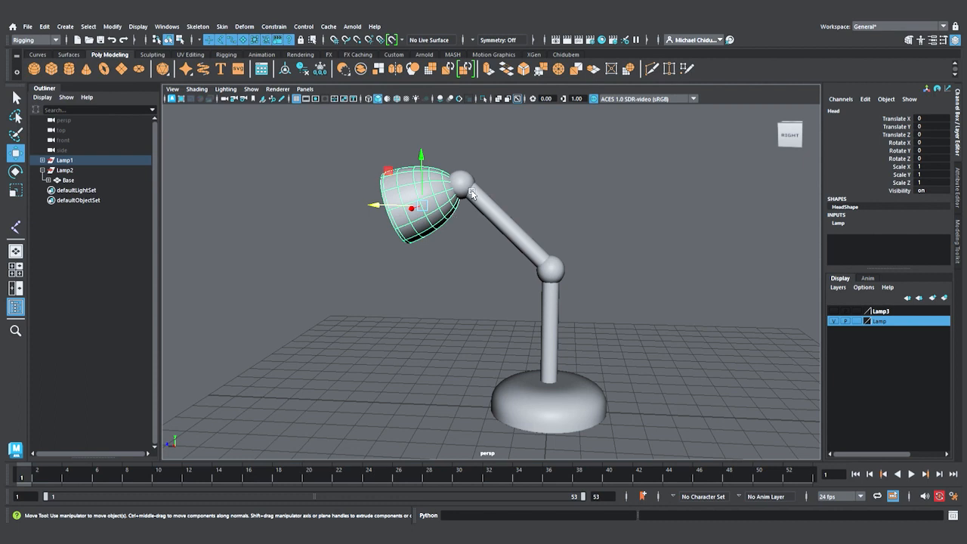
left_click(473, 186, "shift")
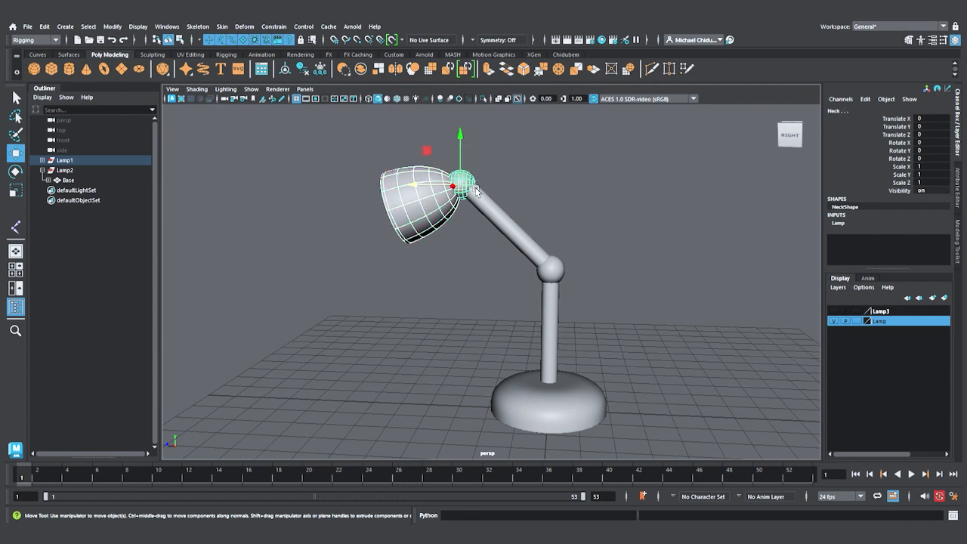
key("p")
left_click(567, 196)
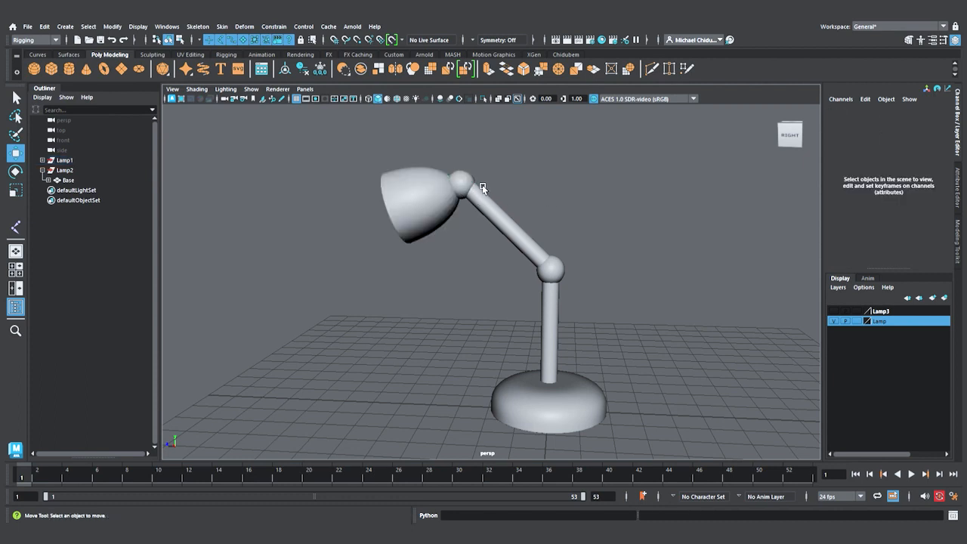
Step: Parent the Neck sphere to the slanted HigherPart arm
left_click(478, 186)
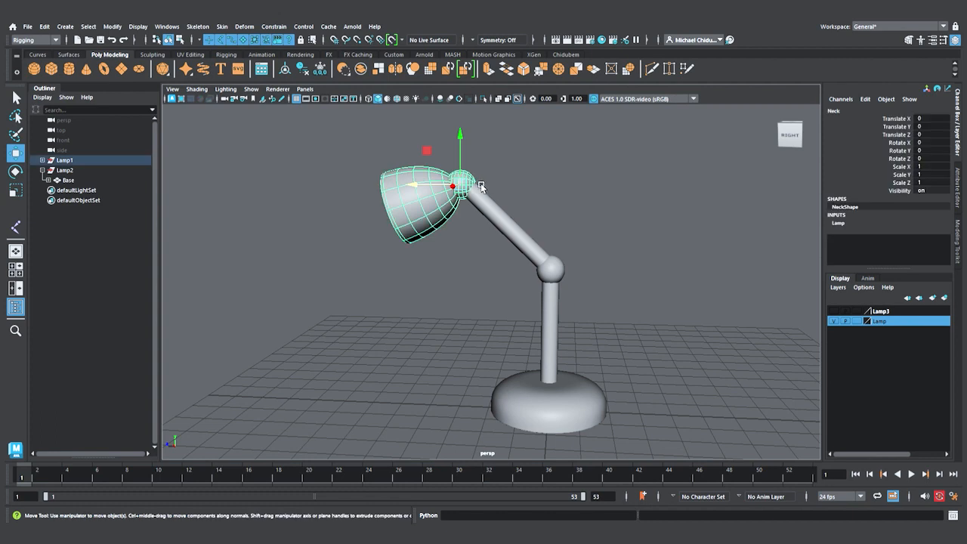
left_click(527, 240)
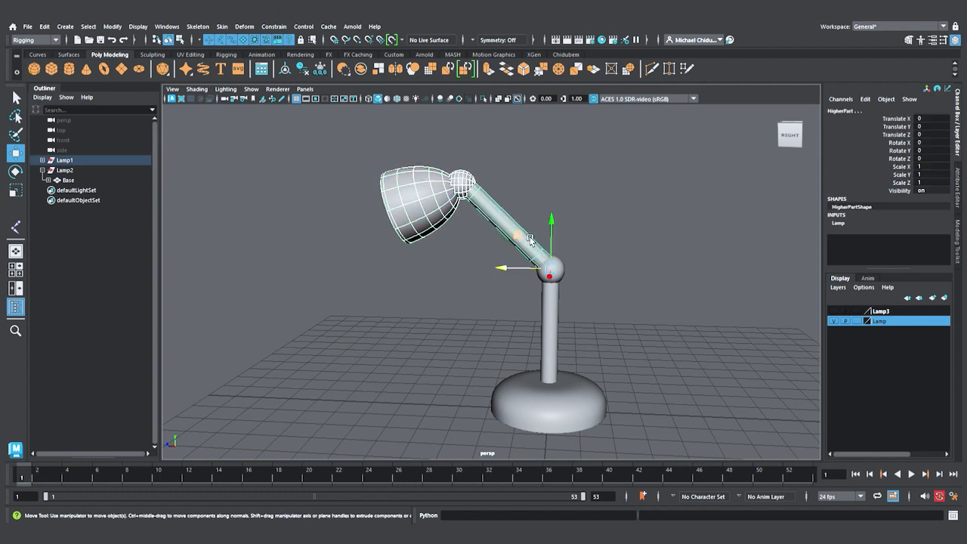
left_click(619, 235)
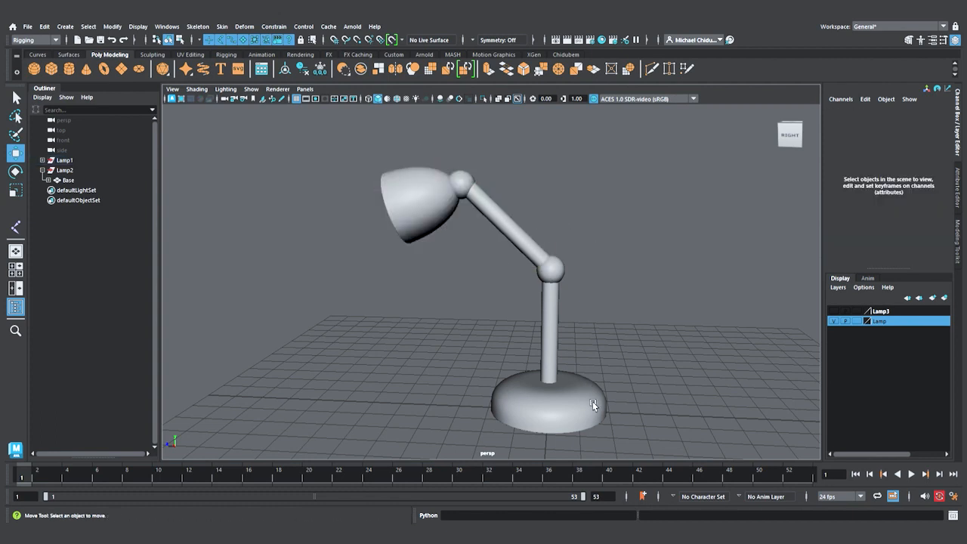
Step: Test the full lamp hierarchy by moving the Base about 2.3 units along Z, and undo the move
left_click(567, 404)
left_click_drag(511, 395, 475, 339)
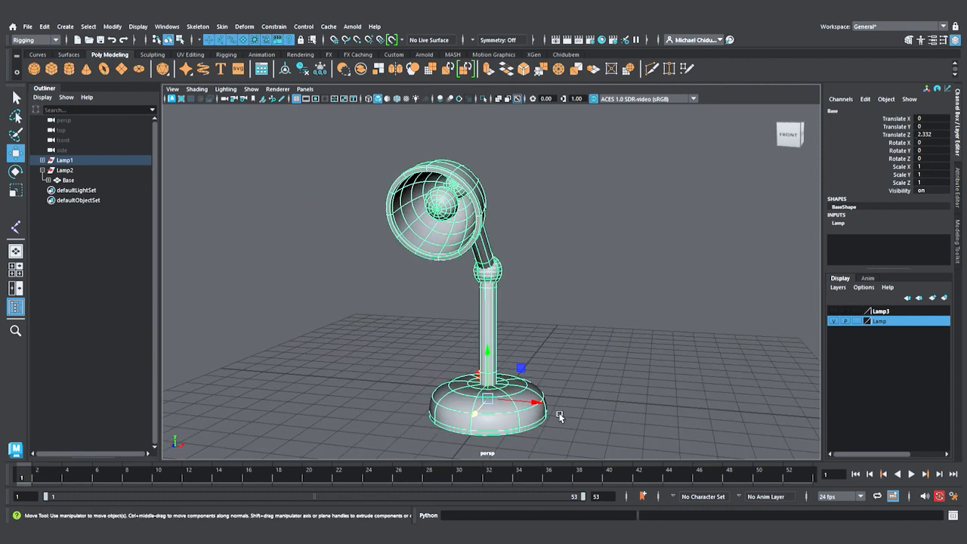
left_click_drag(549, 410, 517, 372, "alt")
left_click_drag(678, 328, 598, 328, "alt")
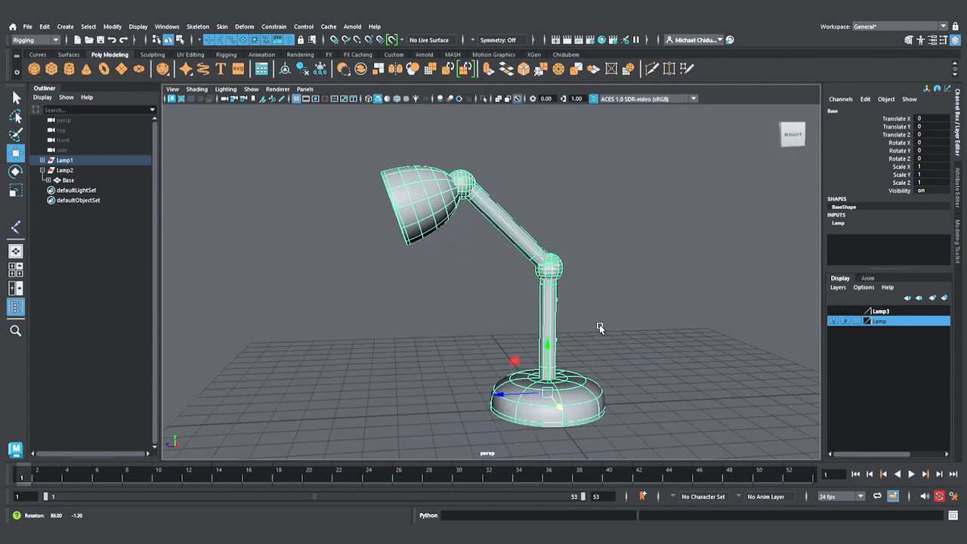
left_click(605, 236)
Step: In the wireframe side view, create joints at the base's bottom centre and at the foot of the vertical arm
key("space")
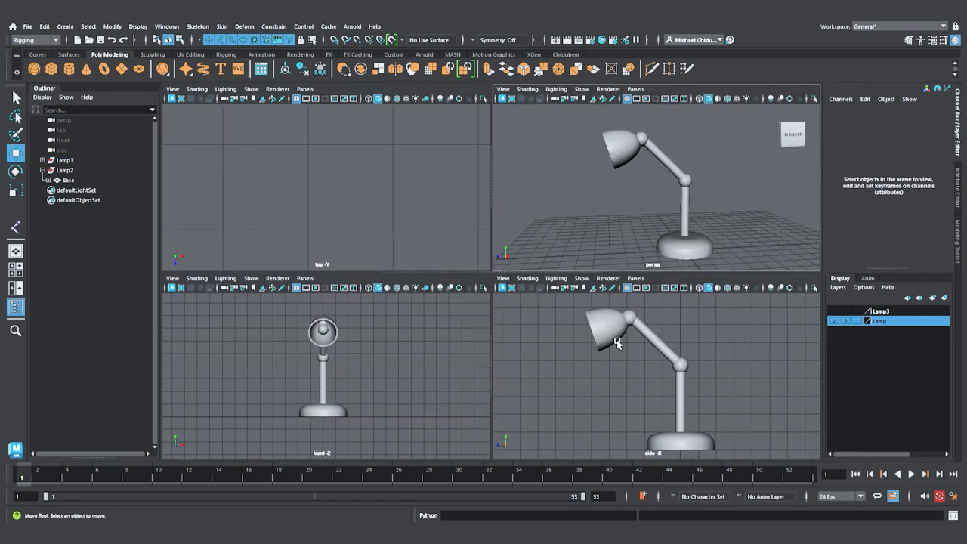
key("space")
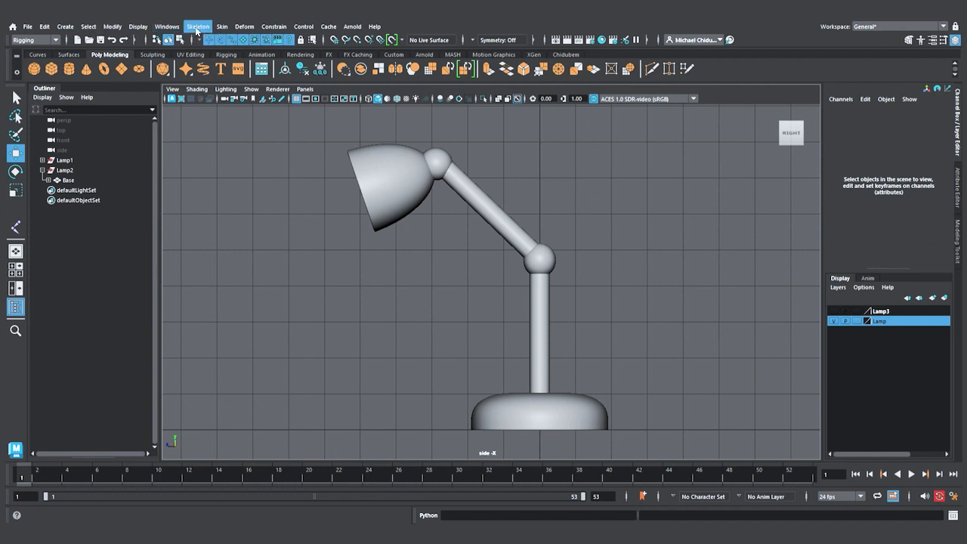
left_click(197, 30)
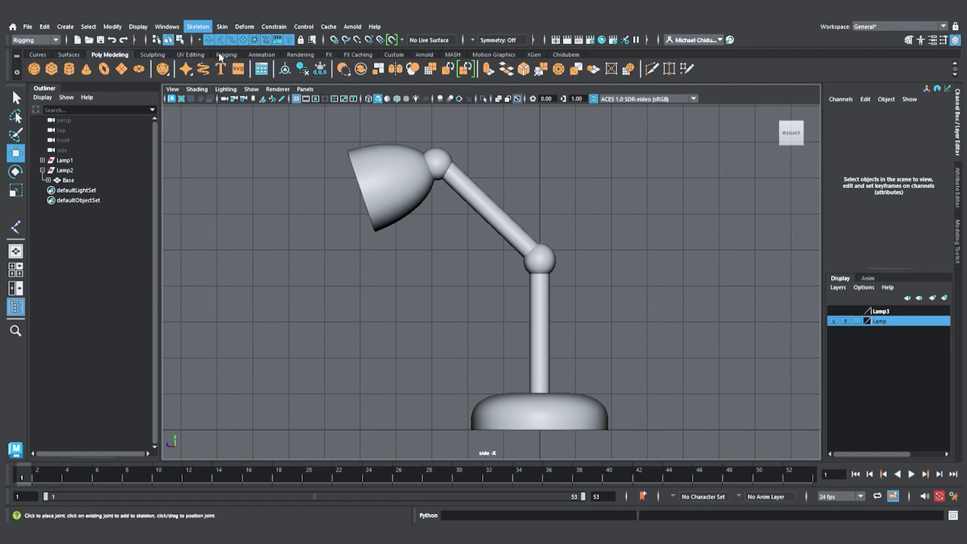
left_click(219, 57)
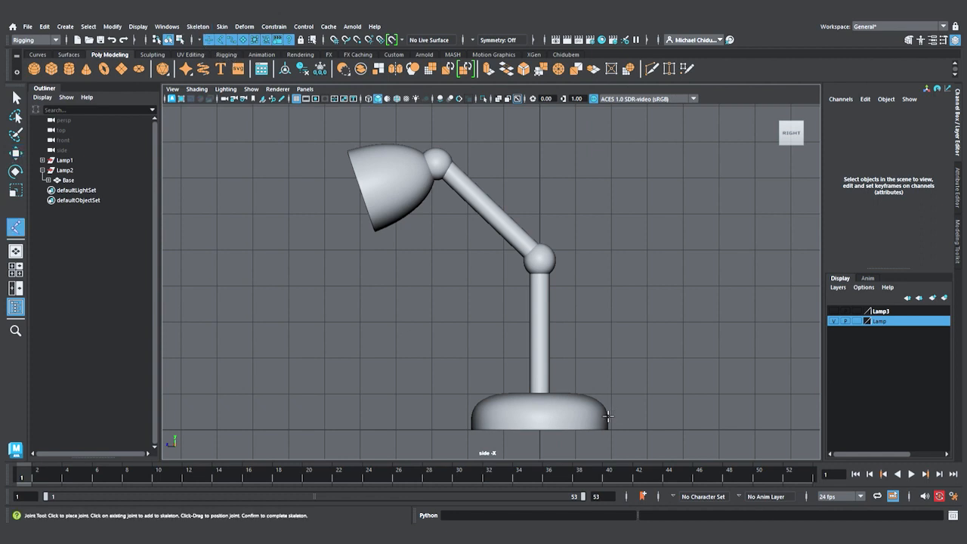
key("4")
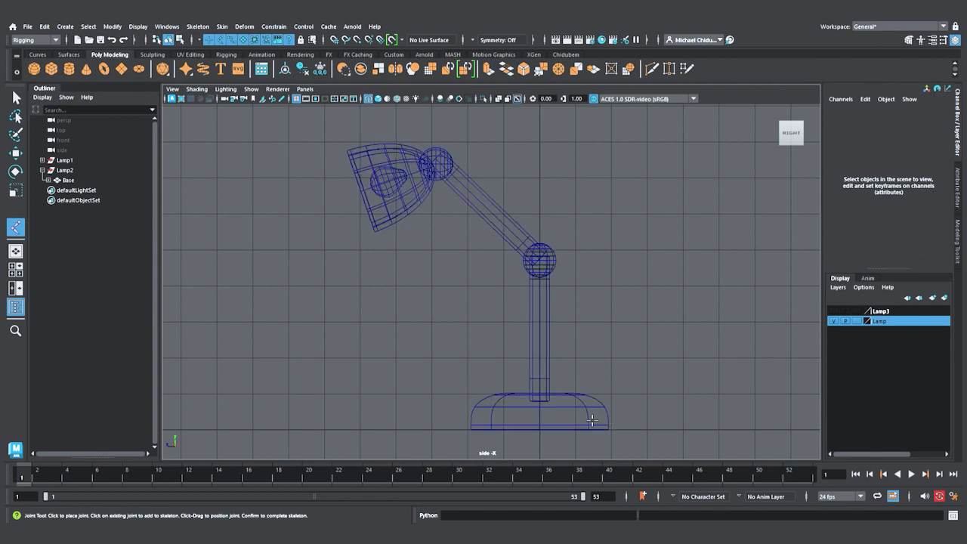
left_click(541, 431)
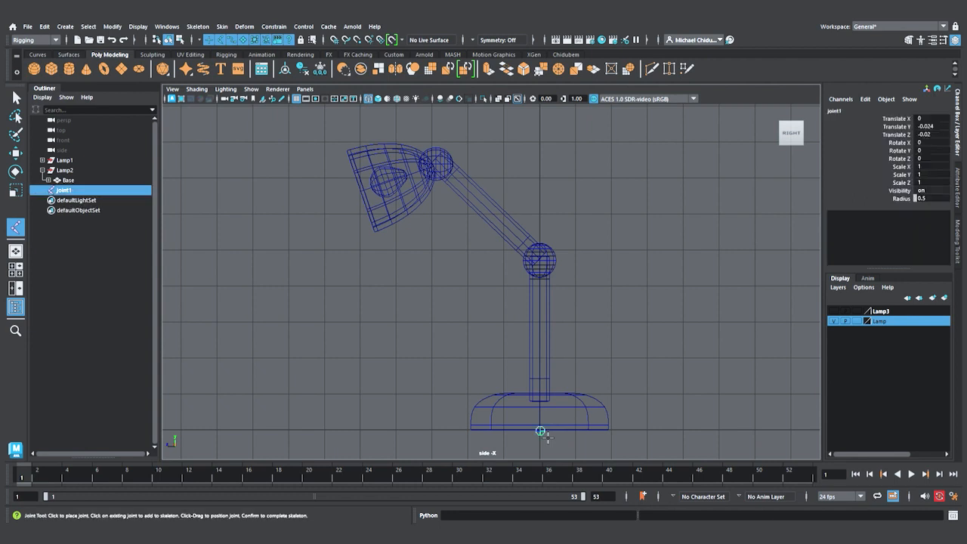
left_click(540, 399)
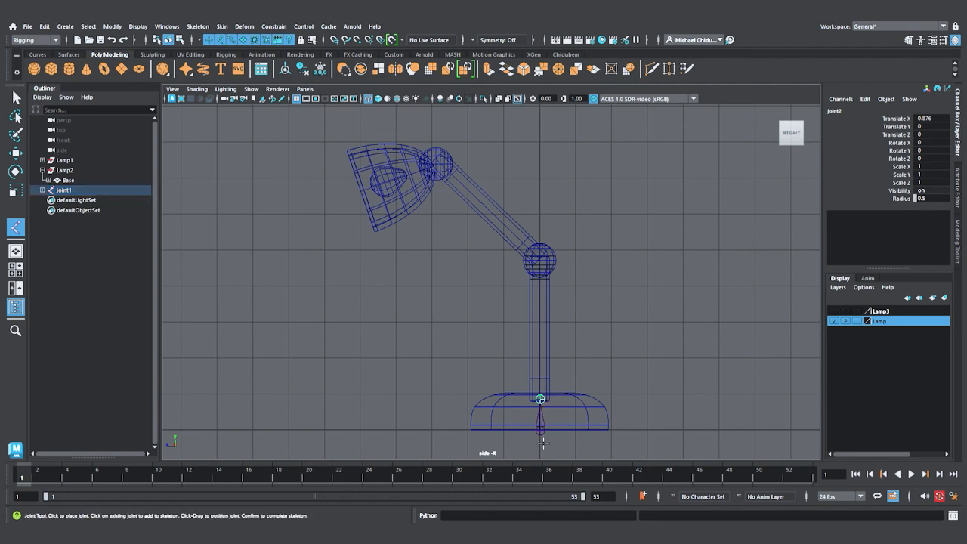
Step: Add a joint to the chain at the centre of the middle sphere
scroll(549, 265, "up", 5)
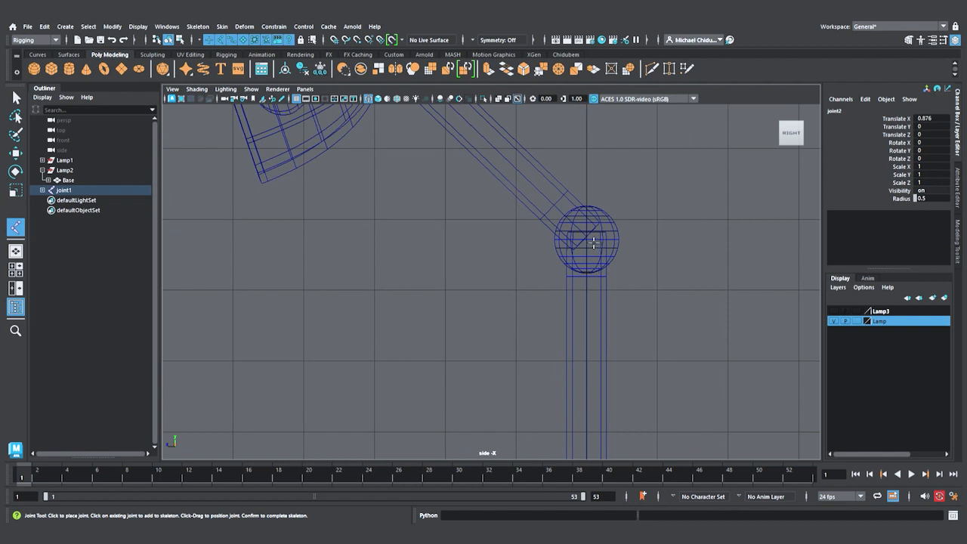
left_click(594, 242)
scroll(499, 213, "down", 8)
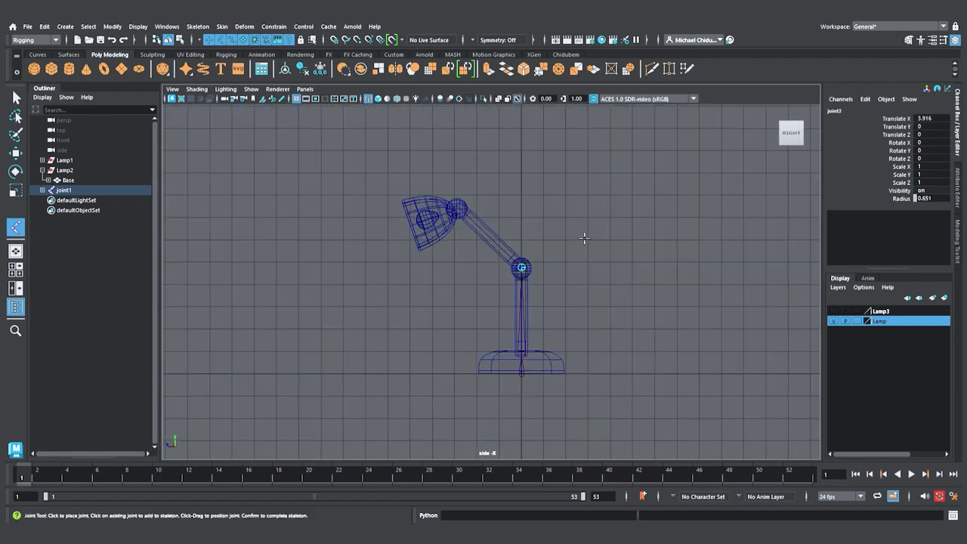
scroll(456, 211, "down", 2)
Step: Continue the joint chain with one joint at the neck sphere's centre and one at the lampshade's open end
scroll(446, 198, "up", 5)
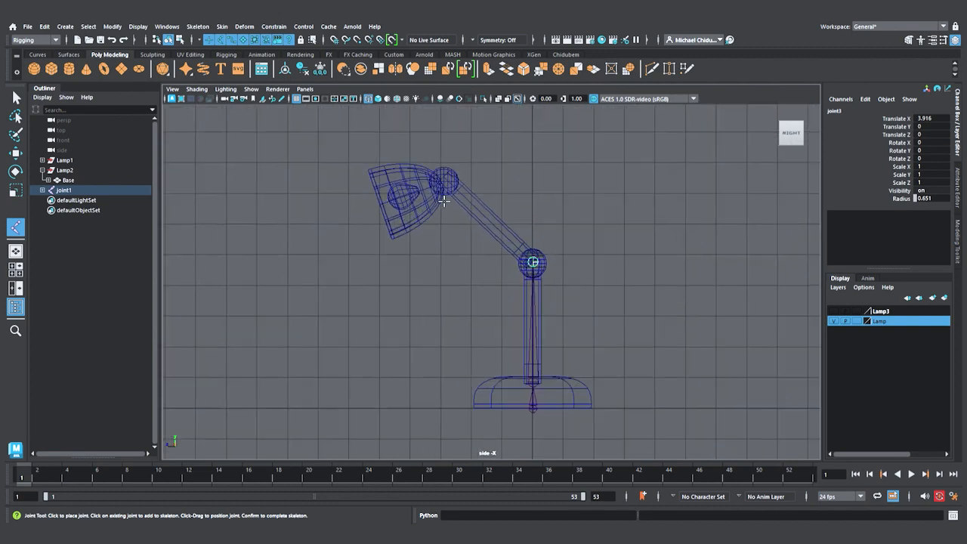
scroll(446, 173, "up", 2)
middle_click_drag(443, 173, 535, 307, "alt")
scroll(529, 303, "up", 4)
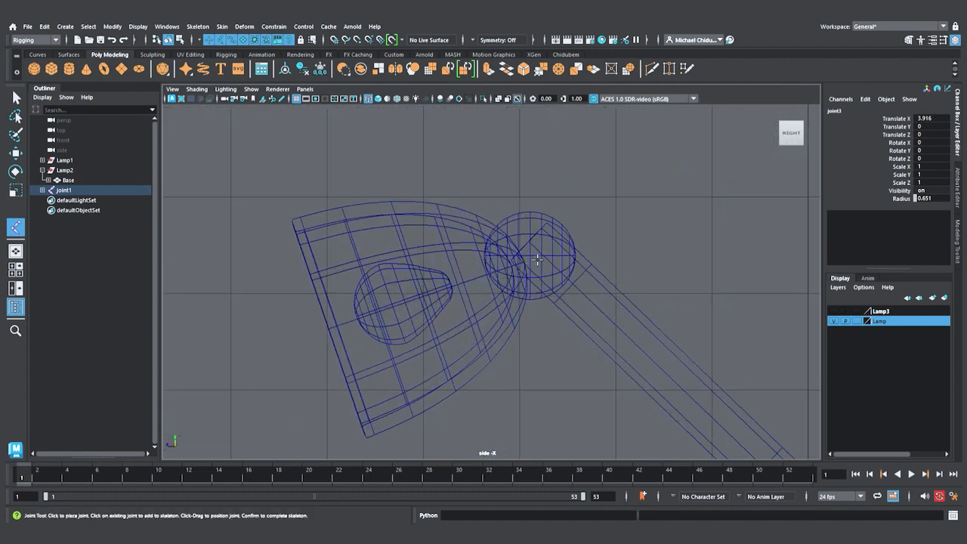
left_click(531, 252)
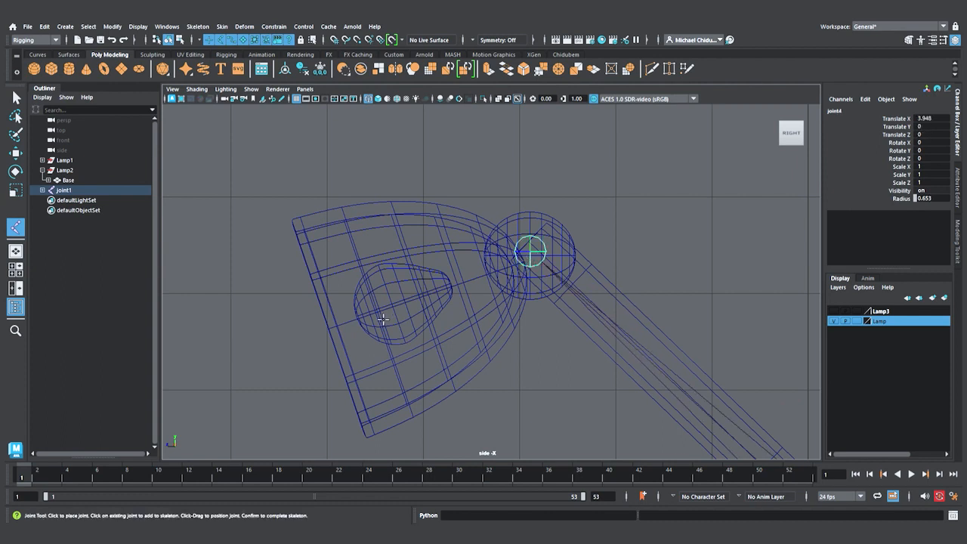
left_click(337, 337)
scroll(457, 311, "down", 8)
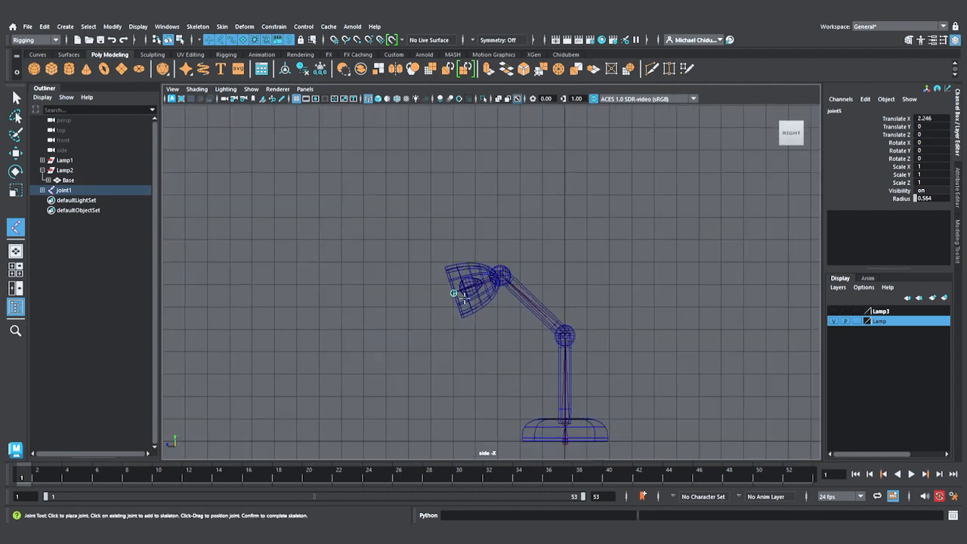
Step: Finish the joint chain and expand its hierarchy in the Outliner down to joint5
key("w")
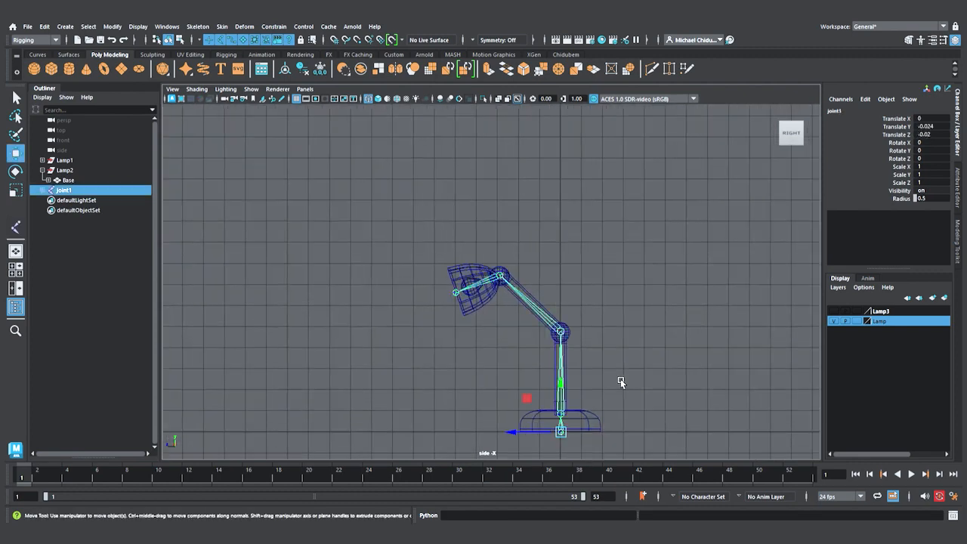
left_click(42, 191)
left_click(47, 200)
left_click(54, 211)
left_click(60, 220)
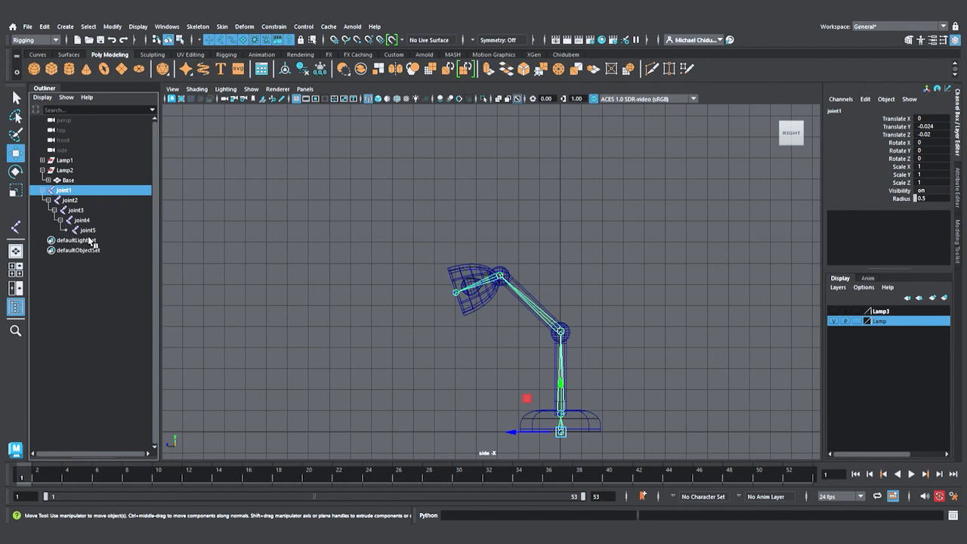
Step: Step through the joint hierarchy from joint5 up to joint1 to check the parent-child order
left_click(90, 231)
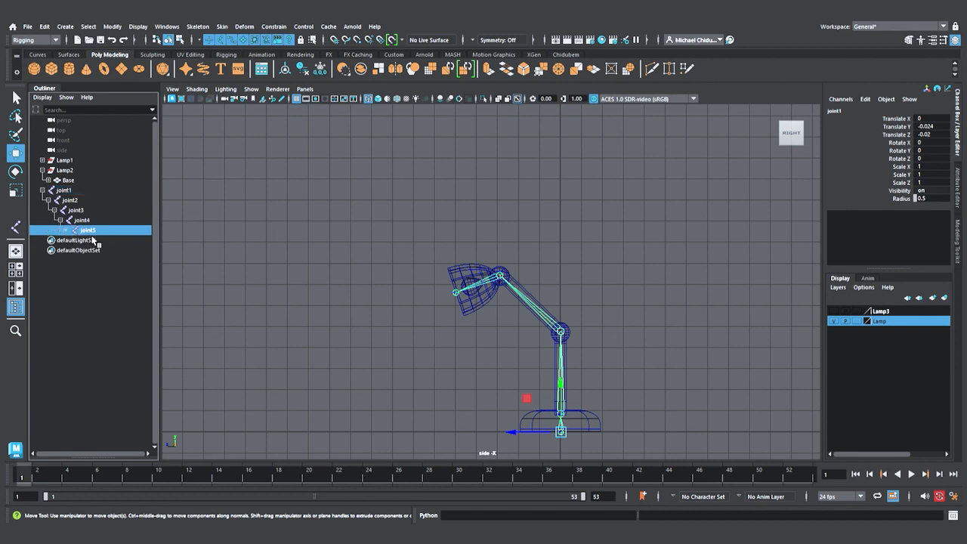
key("Up")
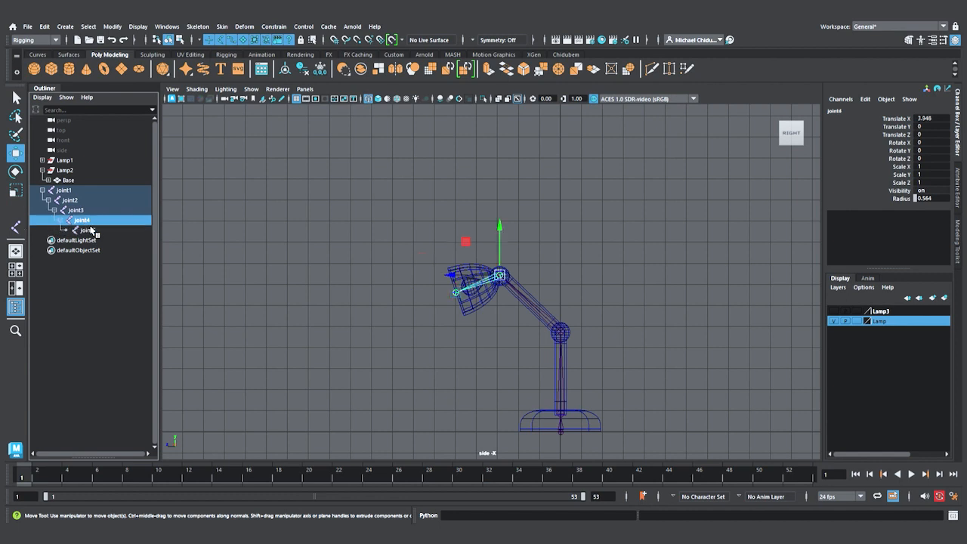
left_click(85, 213)
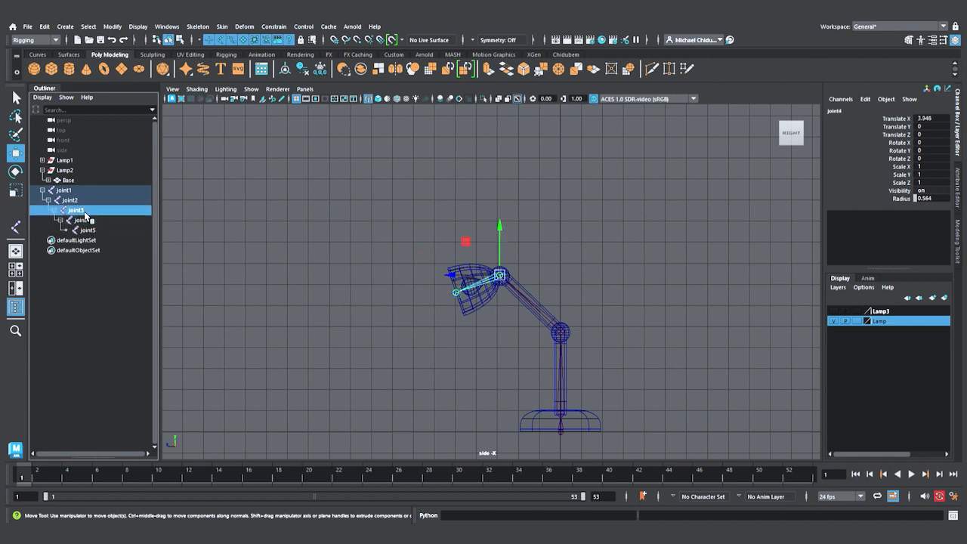
key("Up")
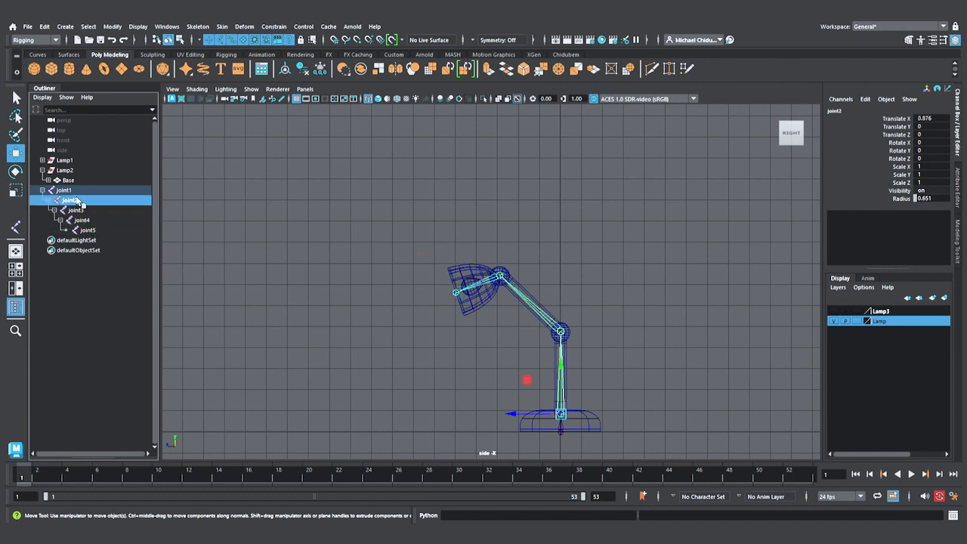
left_click(75, 193)
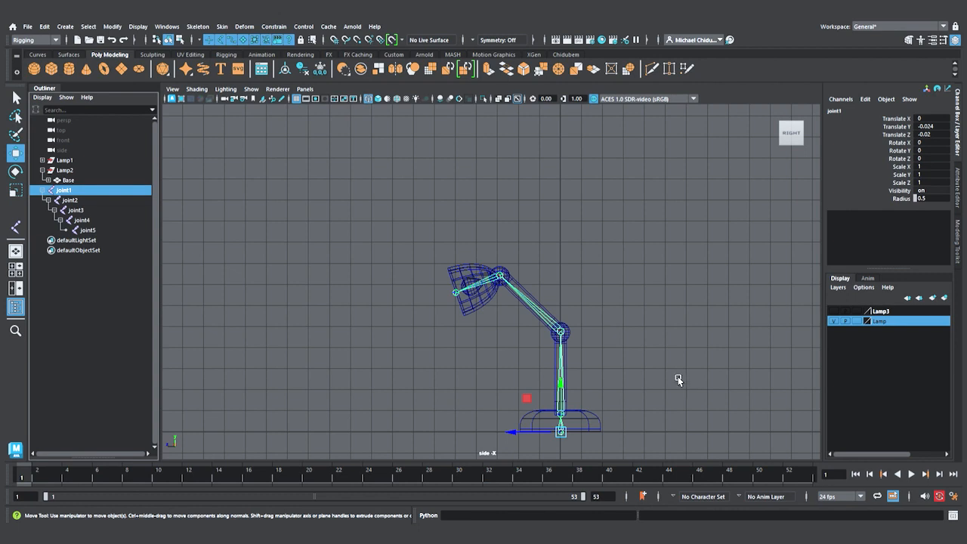
Step: Check the joint chain's placement against the shaded lamp in the front and perspective views
key("space")
key("space")
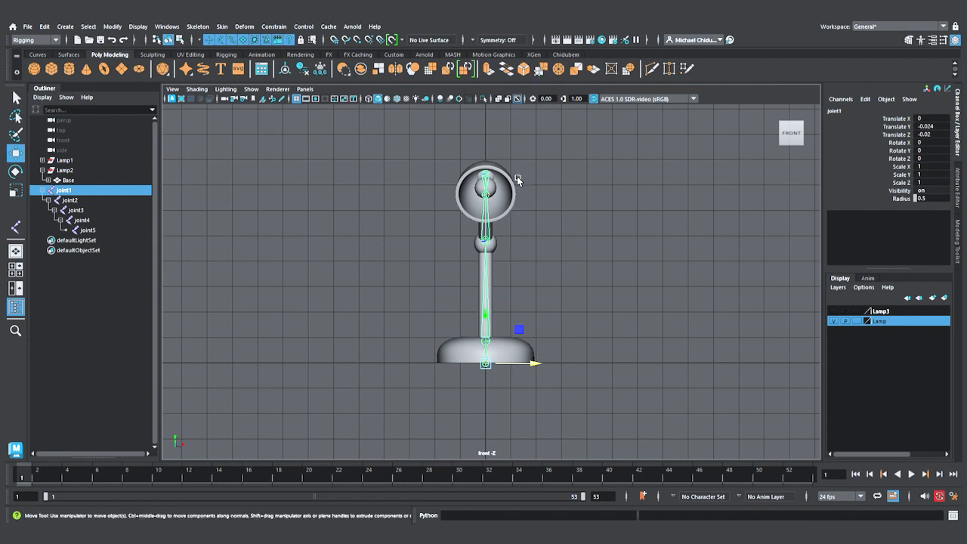
key("space")
key("space")
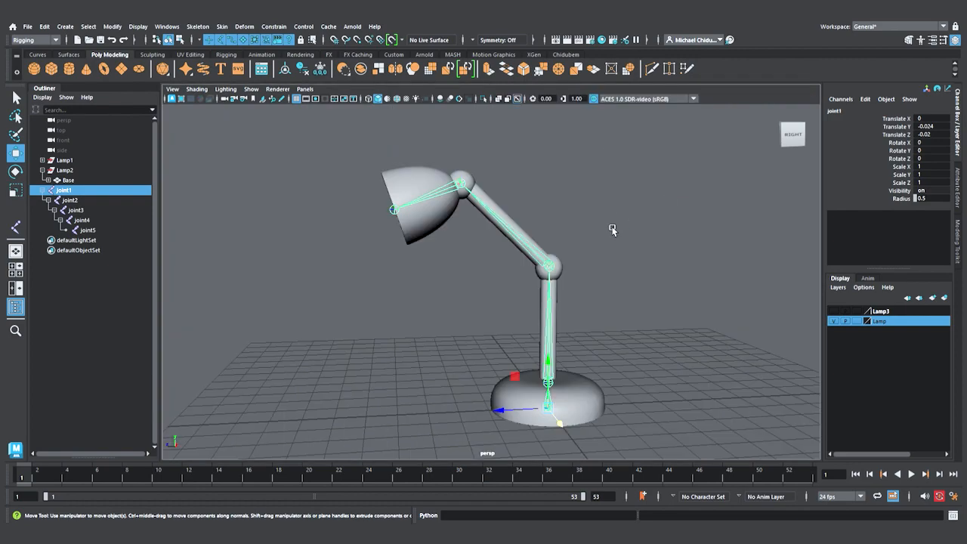
left_click_drag(614, 231, 518, 272, "alt")
Step: Switch X-ray joint display off and back on to compare it on the shaded lamp, and clear the selection
left_click(521, 101)
left_click(521, 101)
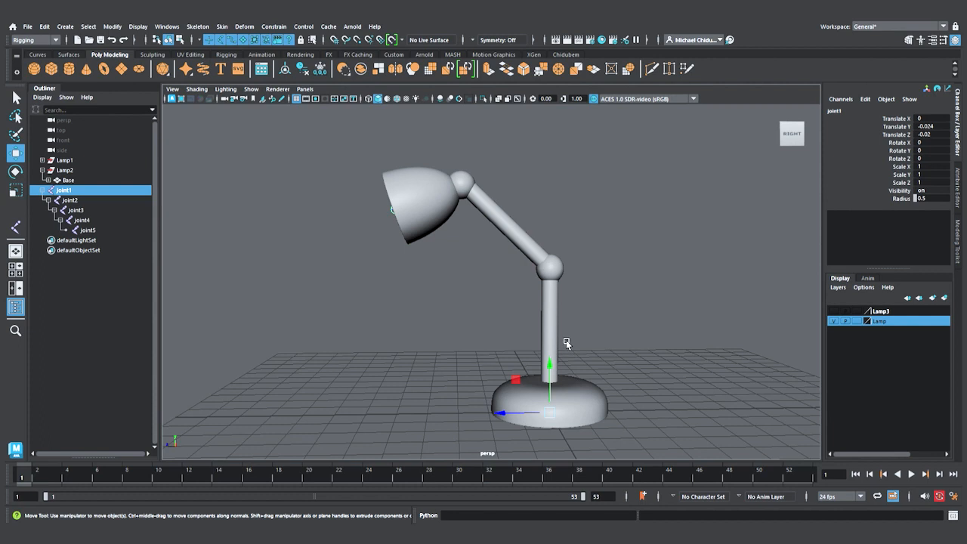
left_click(525, 103)
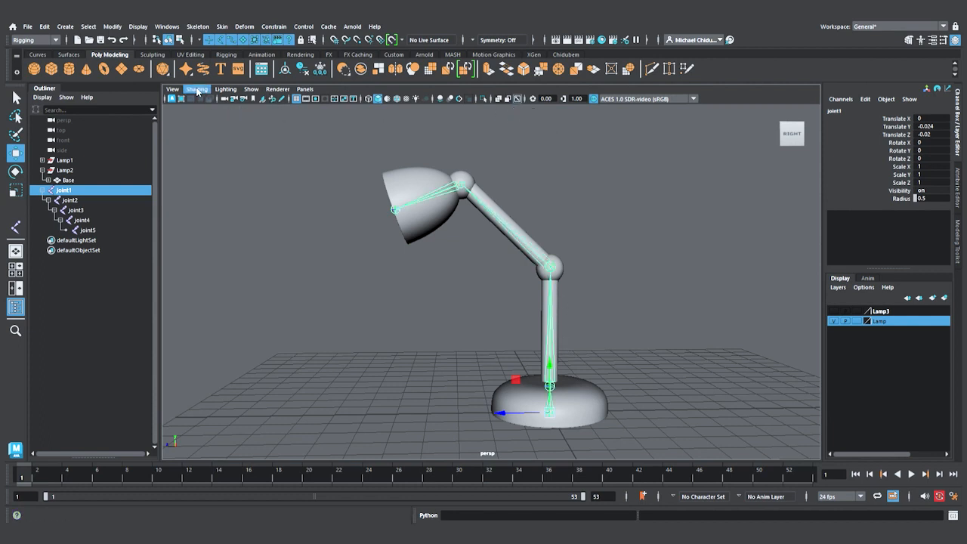
left_click(666, 275)
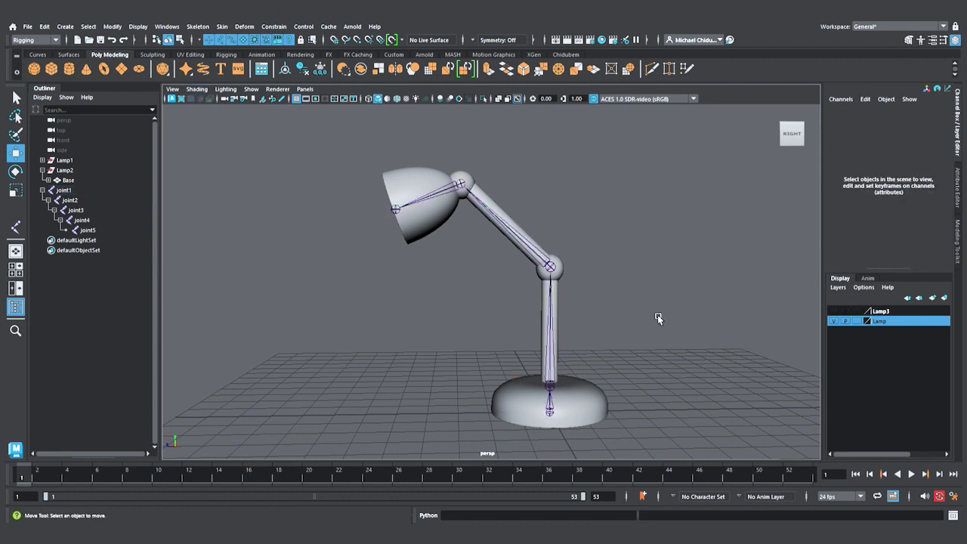
Step: Examine the joints inside the lamp's base up close and select the root joint
middle_click_drag(657, 311, 633, 248, "alt")
scroll(578, 246, "up", 6)
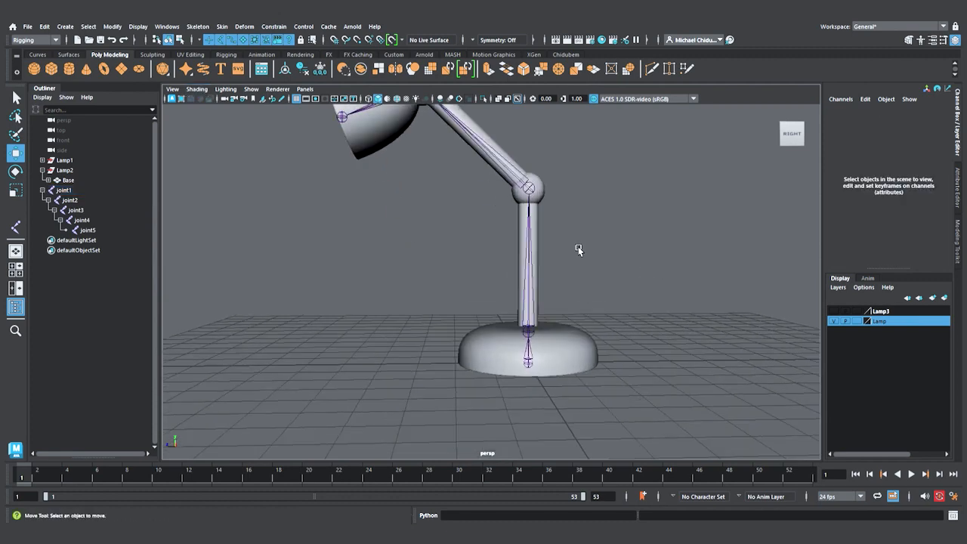
left_click_drag(619, 244, 662, 301, "alt")
left_click_drag(566, 350, 612, 342, "alt")
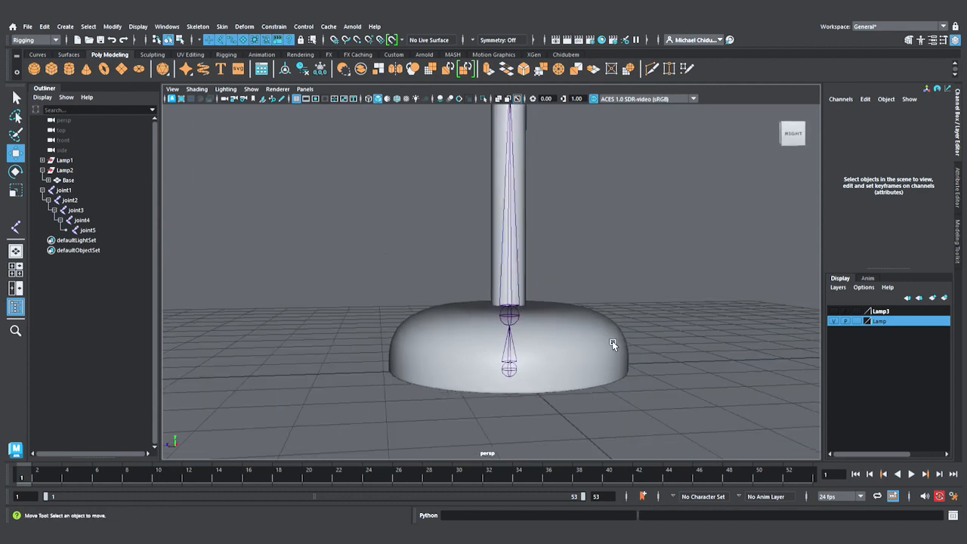
scroll(607, 339, "up", 1)
scroll(597, 340, "down", 2)
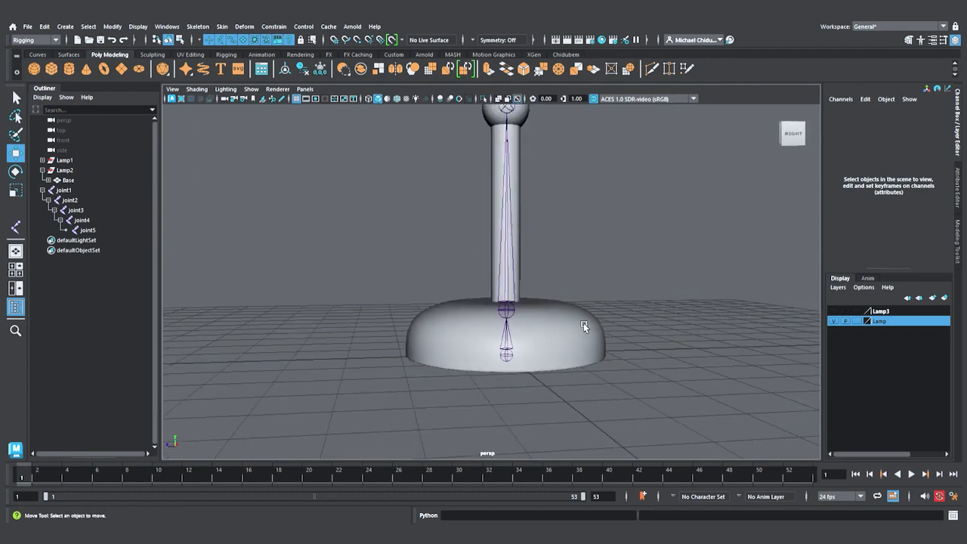
left_click(511, 361)
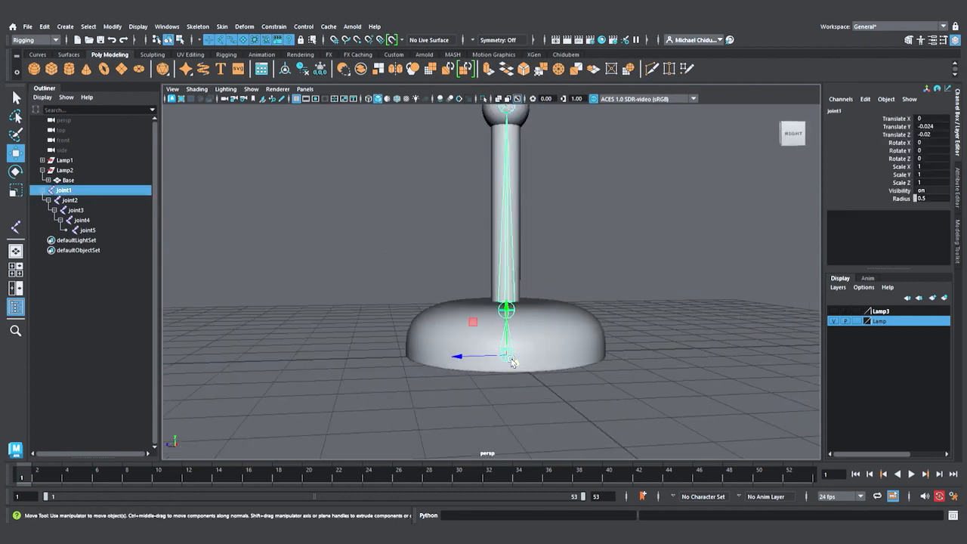
Step: Parent the Base mesh of Lamp1 to joint1 at the bottom of the lamp
left_click(587, 337)
scroll(597, 328, "up", 1)
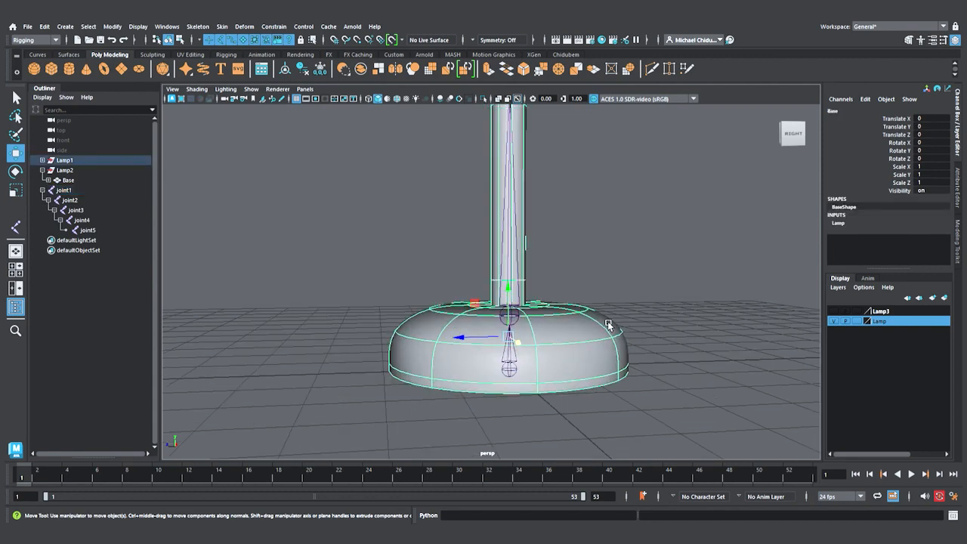
scroll(608, 322, "up", 2)
scroll(627, 310, "down", 4)
left_click_drag(663, 331, 642, 340, "alt")
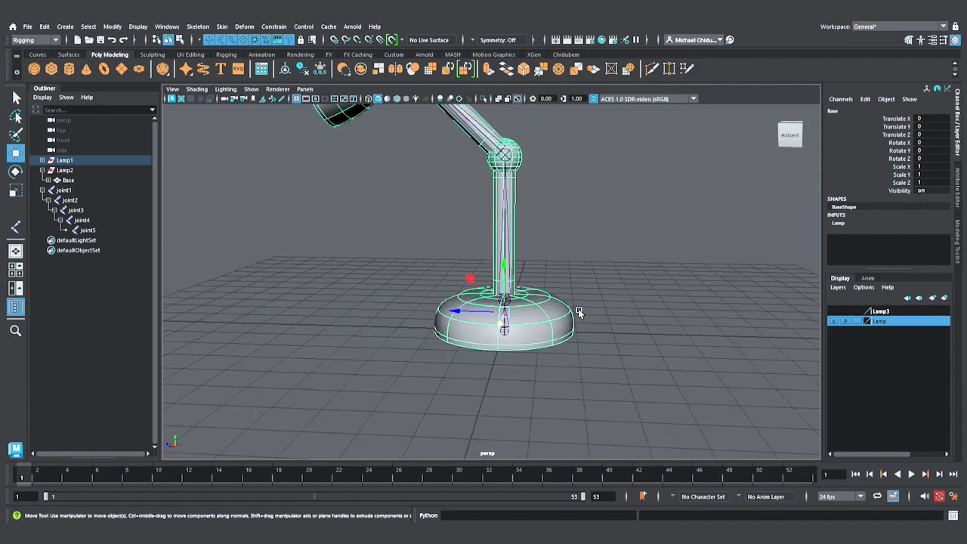
left_click_drag(470, 367, 582, 355, "alt")
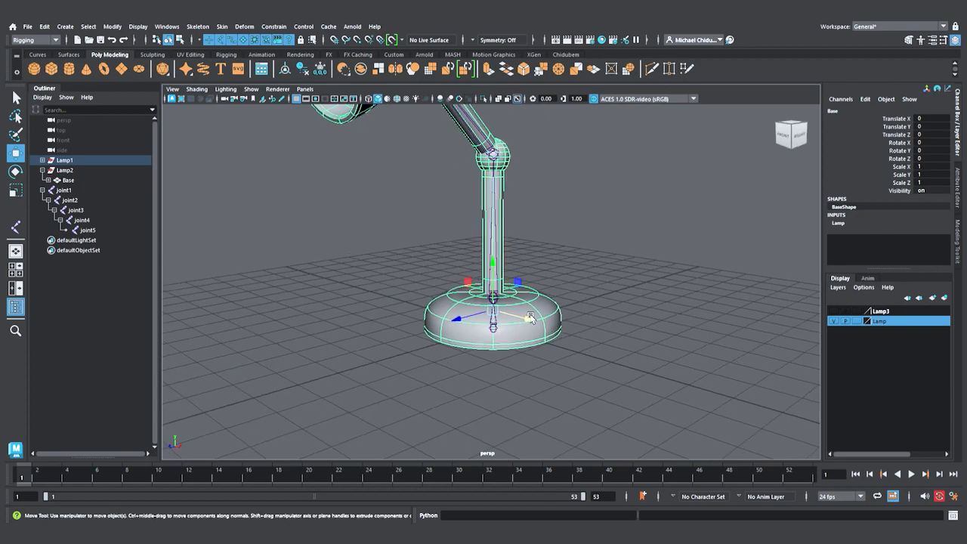
right_click_drag(582, 355, 578, 342, "alt")
left_click_drag(579, 342, 635, 353, "alt")
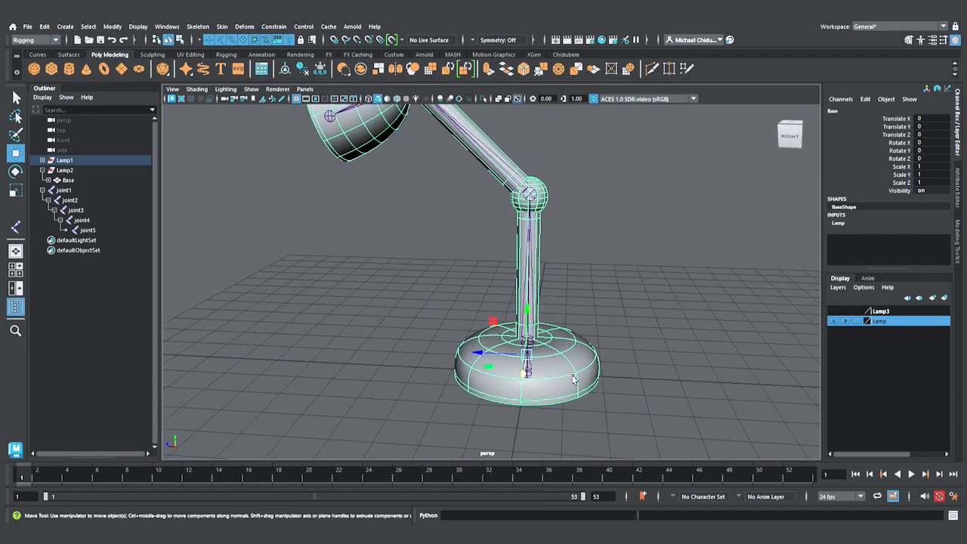
scroll(558, 333, "down", 4)
scroll(558, 333, "up", 6)
middle_click_drag(661, 351, 653, 304, "alt")
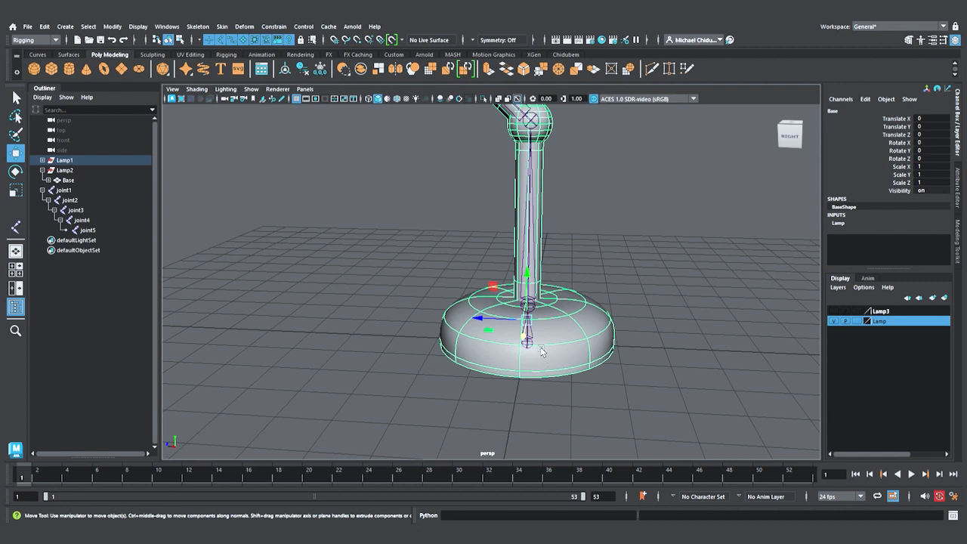
left_click_drag(686, 360, 672, 356, "alt")
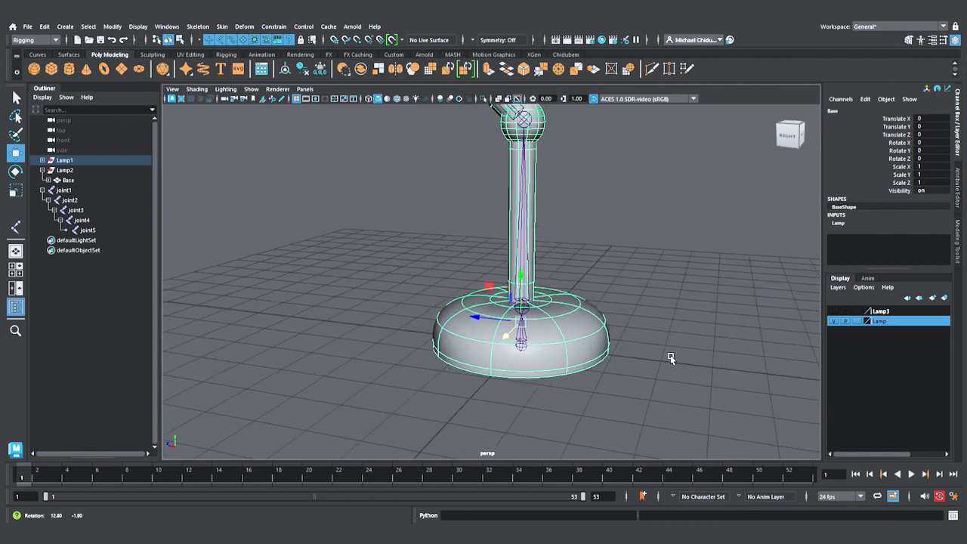
left_click(532, 351)
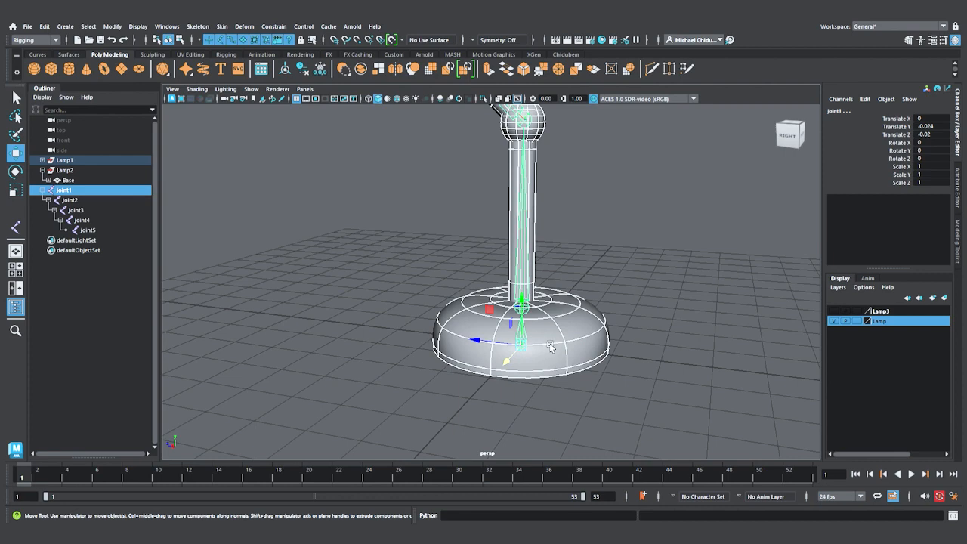
key("p")
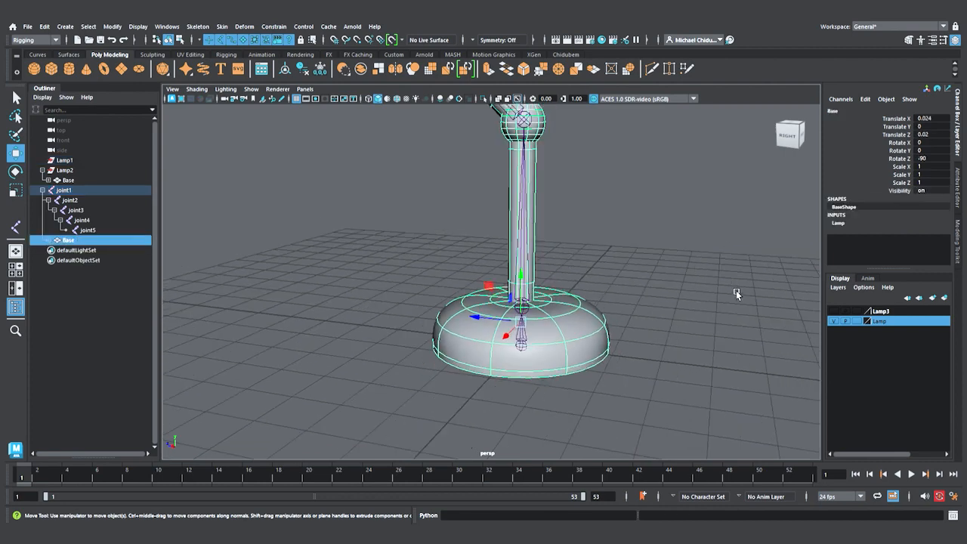
Step: Test the Base parenting by moving joint1 along Z, and undo the move
left_click(528, 350)
scroll(616, 320, "up", 6)
scroll(642, 297, "down", 10)
mouse_move(473, 304)
left_mouse_down()
mouse_move(454, 305)
mouse_move(498, 322)
mouse_move(473, 319)
left_mouse_up()
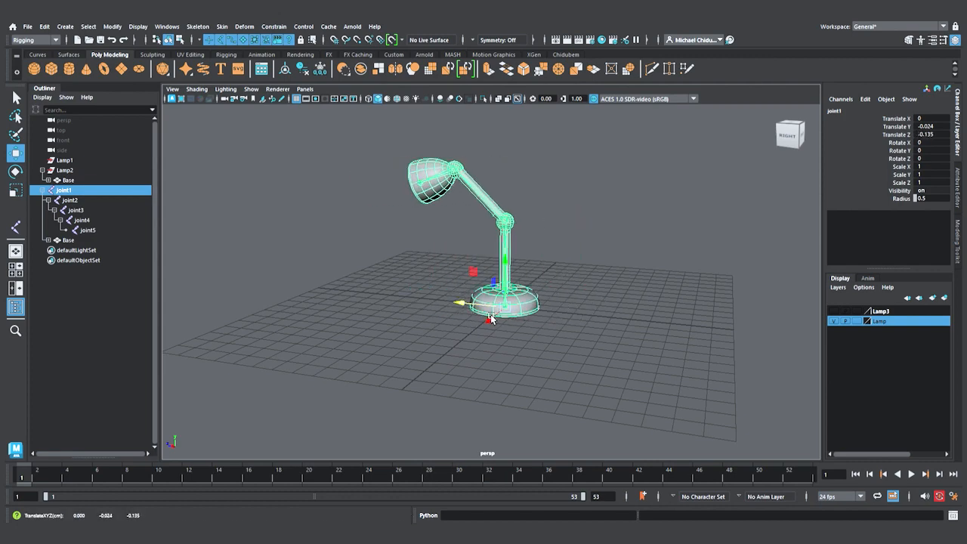
key("ctrl+z")
Step: Parent the LowerPart mesh to joint2 at the foot of the vertical arm
right_click_drag(558, 315, 588, 329, "alt")
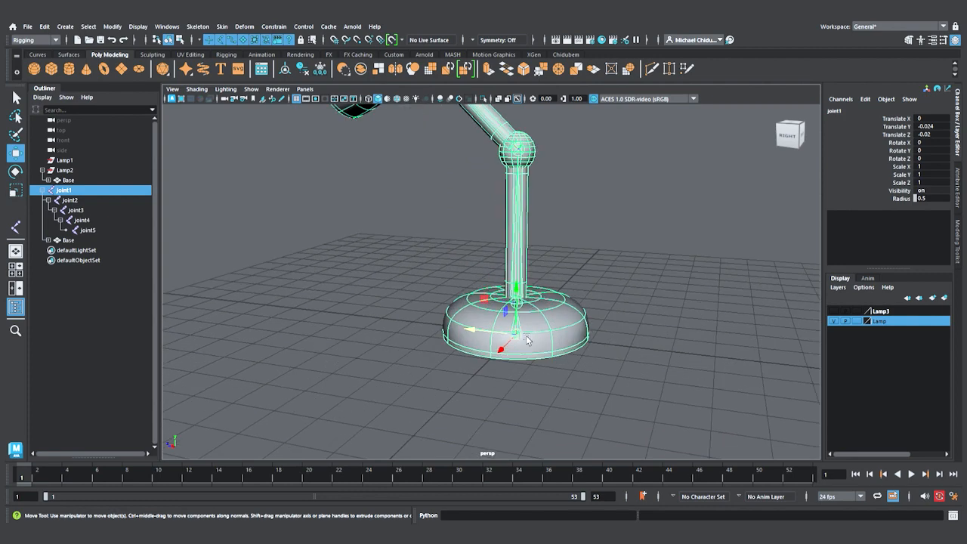
left_click(583, 250)
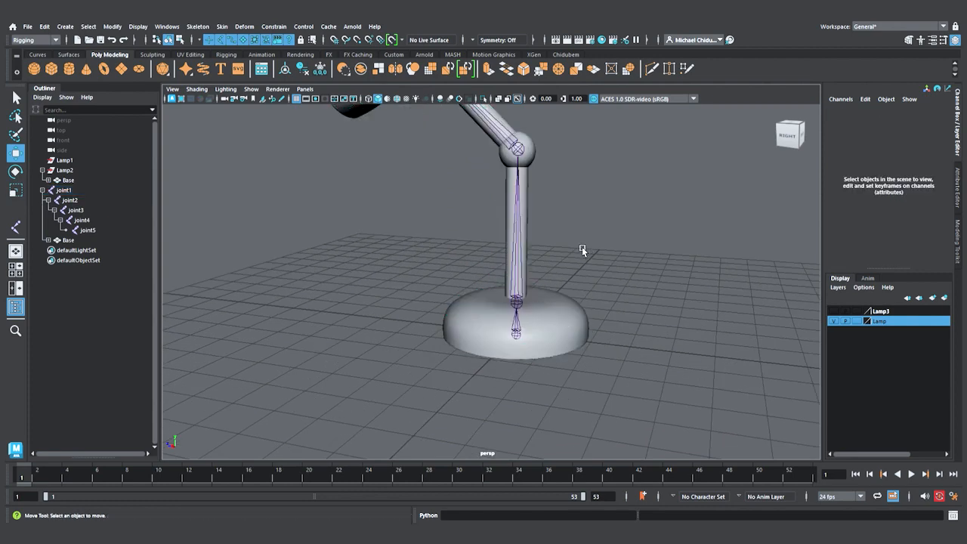
left_click(533, 252)
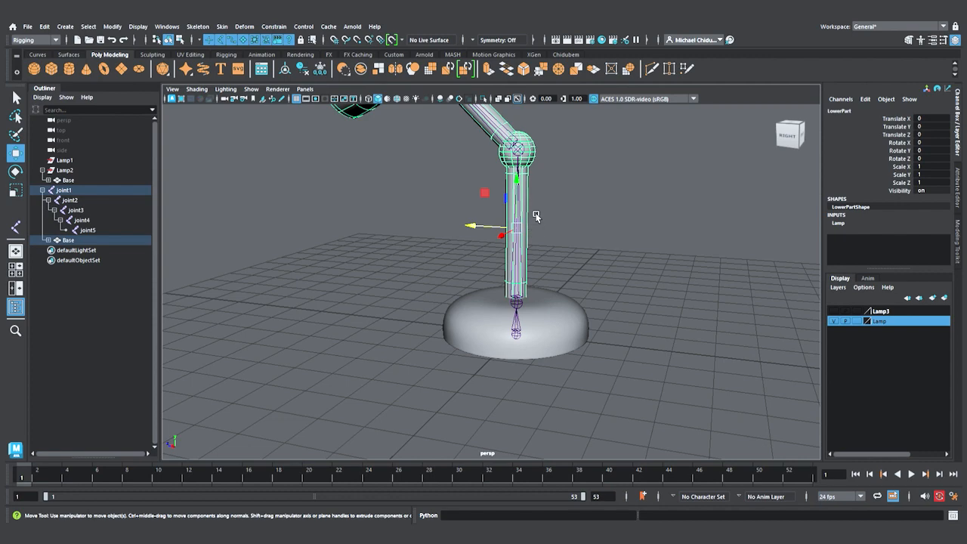
scroll(539, 232, "down", 1)
scroll(538, 235, "up", 3)
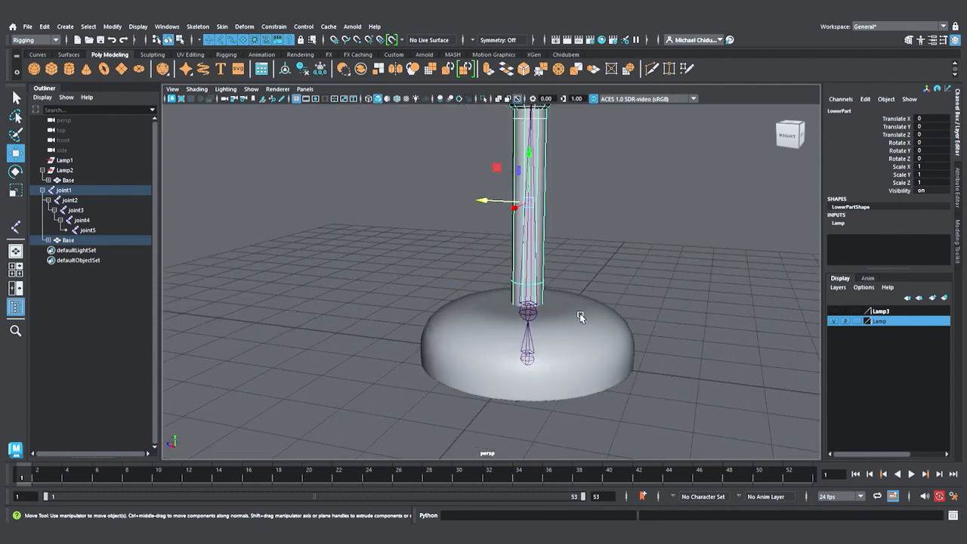
left_click(535, 317)
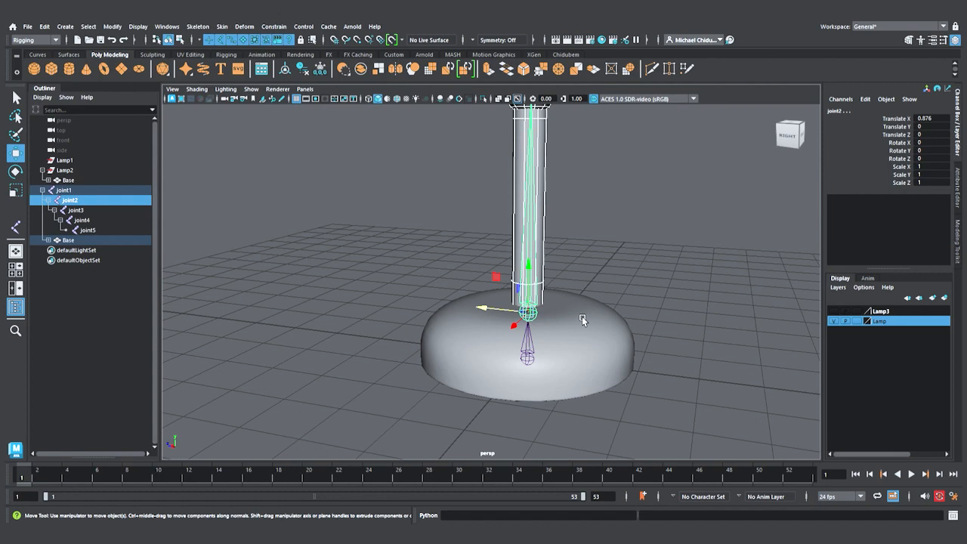
key("p")
Step: Test the LowerPart parenting by rotating joint2 about 16.5 degrees, and undo the rotation
scroll(609, 266, "down", 3)
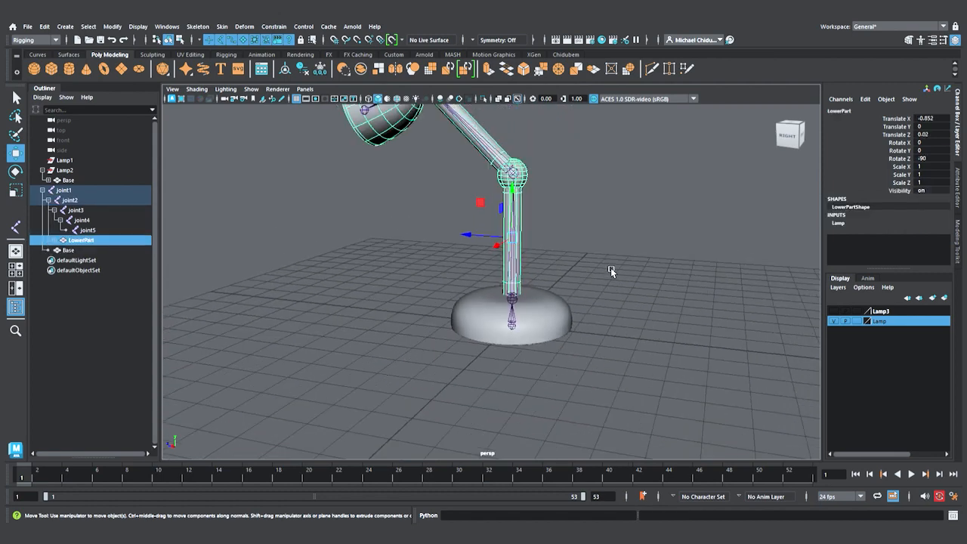
left_click(524, 304)
scroll(585, 270, "up", 5)
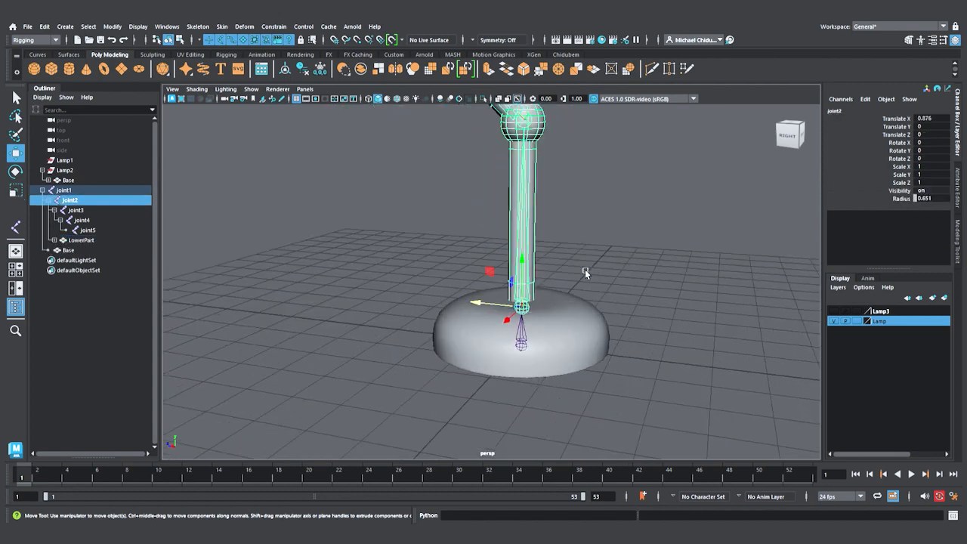
scroll(585, 271, "down", 6)
scroll(590, 269, "down", 2)
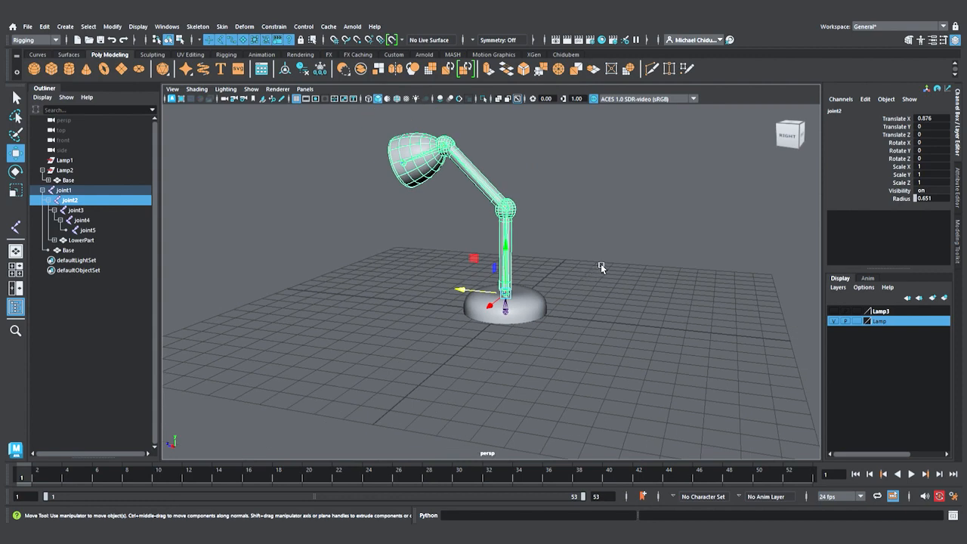
key("e")
left_click_drag(541, 266, 575, 261)
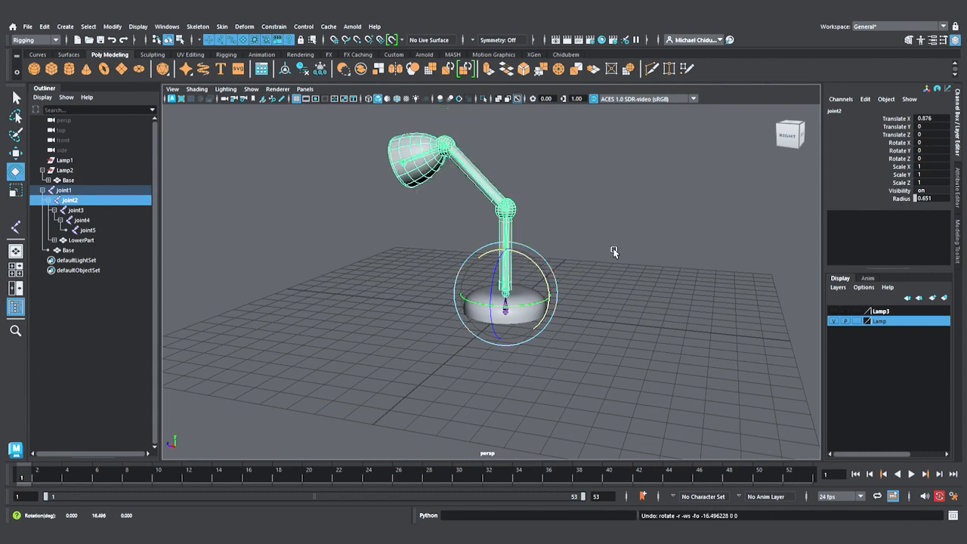
Step: Parent the Mid mesh to joint3 at the elbow of the lamp
scroll(575, 242, "down", 2)
scroll(578, 238, "up", 6)
middle_click_drag(583, 211, 611, 311, "alt")
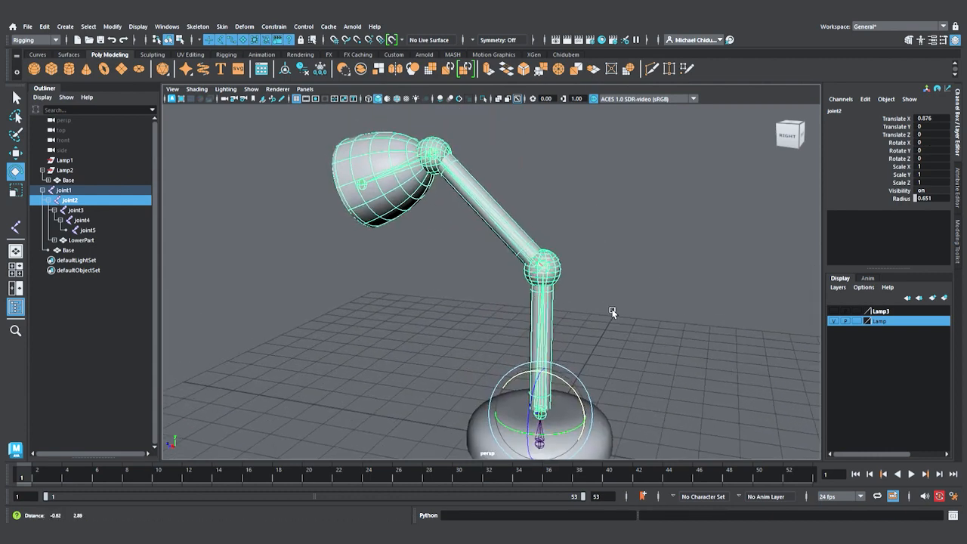
left_click(606, 269)
left_click(559, 272)
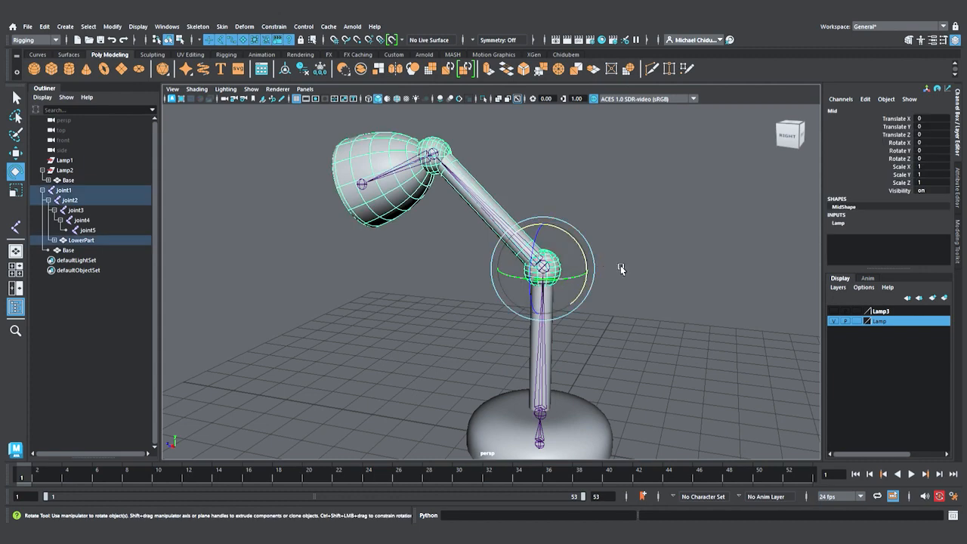
key("q")
scroll(579, 273, "down", 1)
scroll(579, 273, "up", 6)
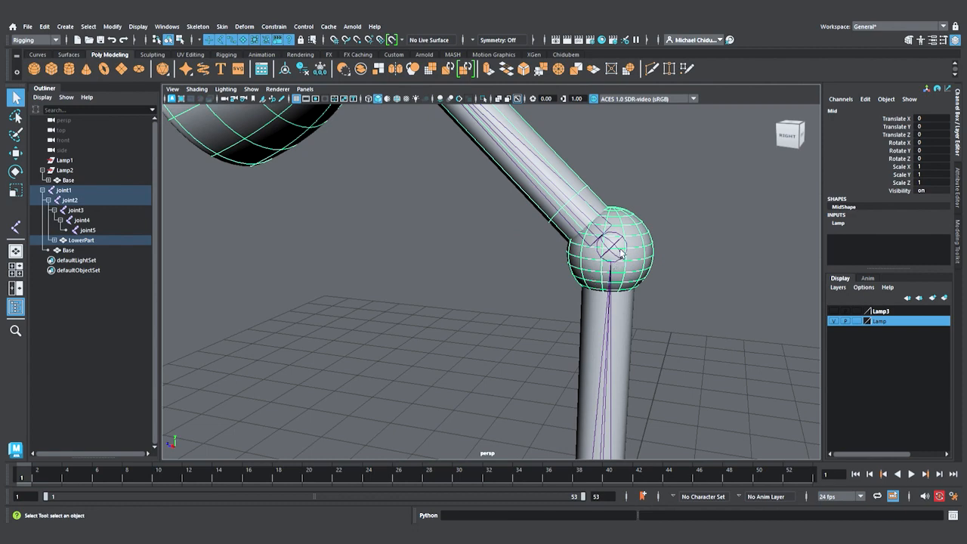
left_click(621, 254)
left_click(620, 253)
scroll(613, 254, "down", 5)
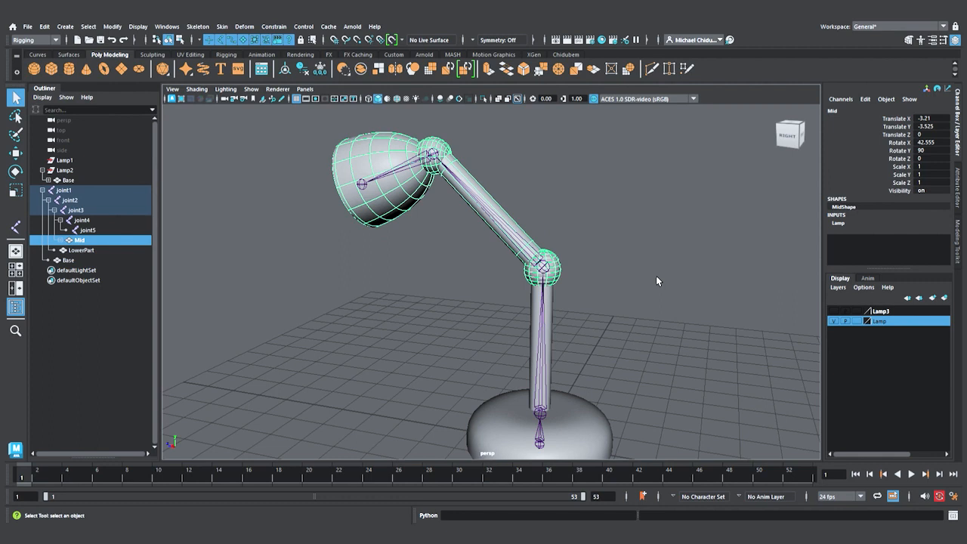
Step: Test the Mid parenting by rotating joint3 at the elbow, and undo the rotation
left_click(555, 277)
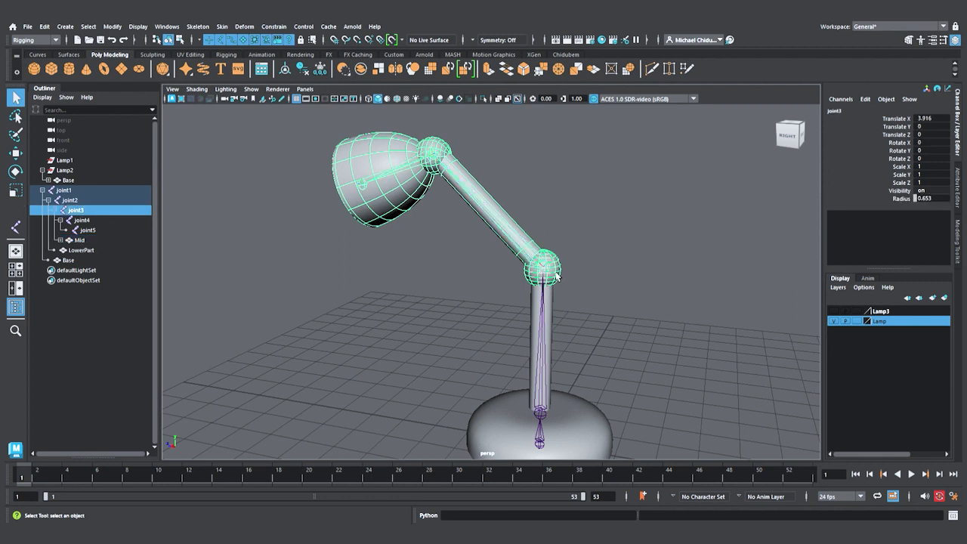
key("e")
left_click_drag(591, 285, 593, 217)
key("ctrl+z")
scroll(612, 239, "up", 5)
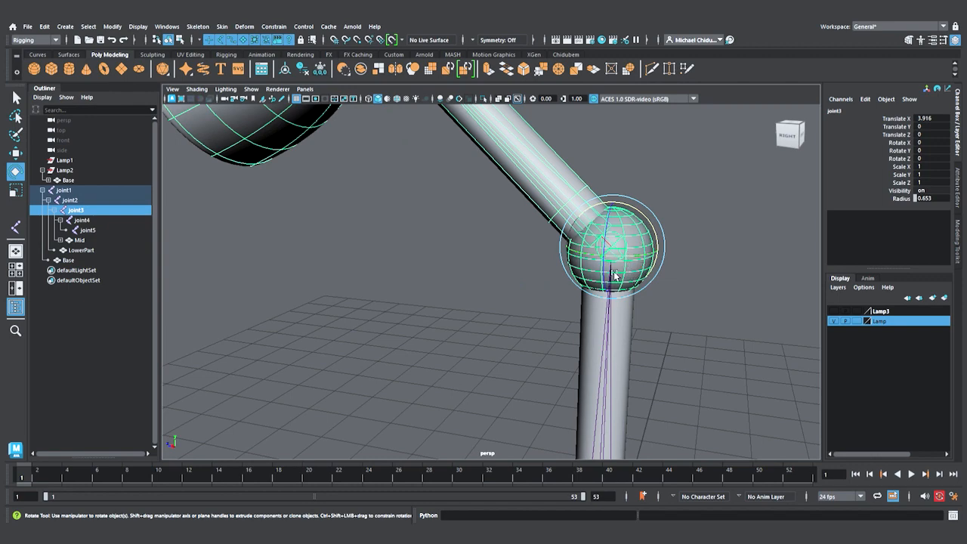
scroll(652, 263, "up", 3)
scroll(657, 256, "down", 3)
scroll(648, 264, "down", 5)
Step: Parent the Neck mesh with the lamp head to joint4 at the end of the upper arm
left_click_drag(561, 207, 570, 250, "alt")
left_click(539, 226)
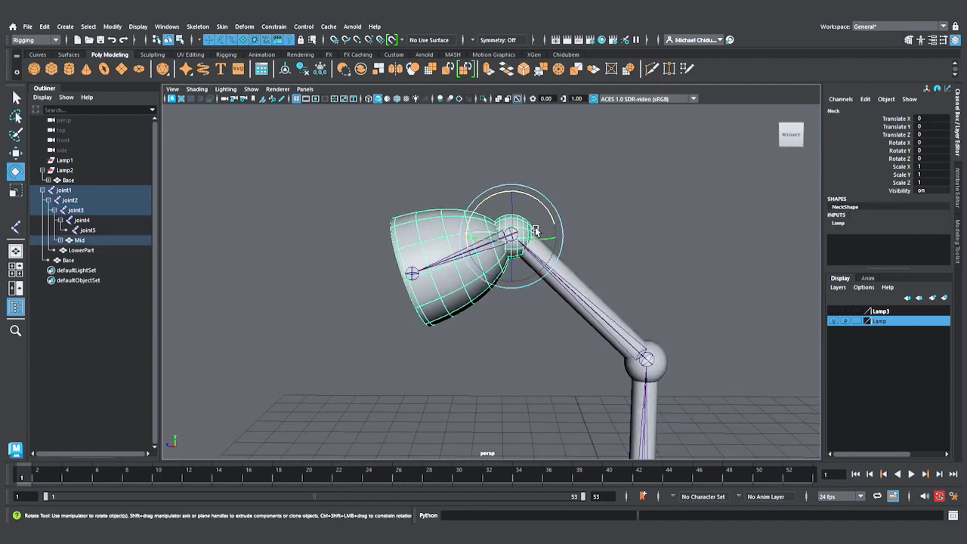
key("q")
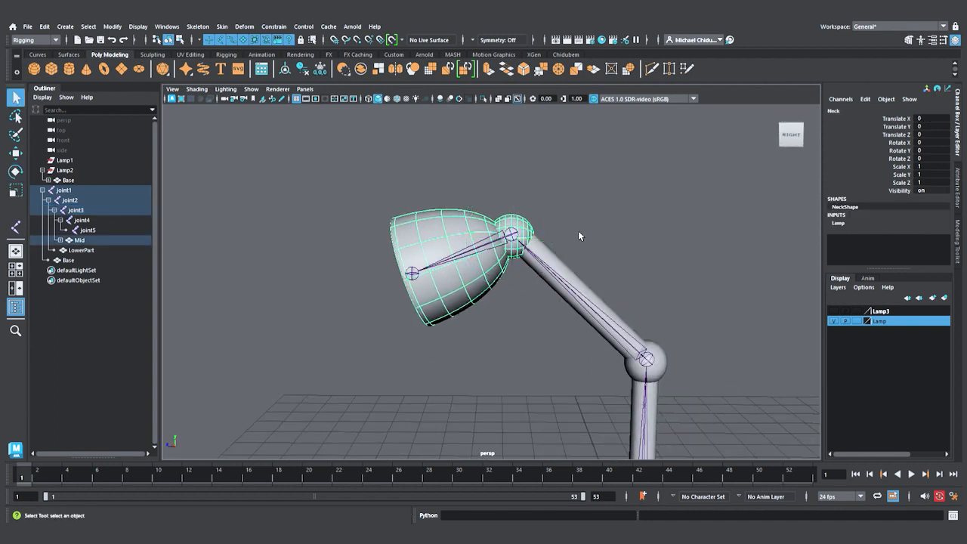
scroll(507, 234, "up", 3)
scroll(508, 234, "up", 2)
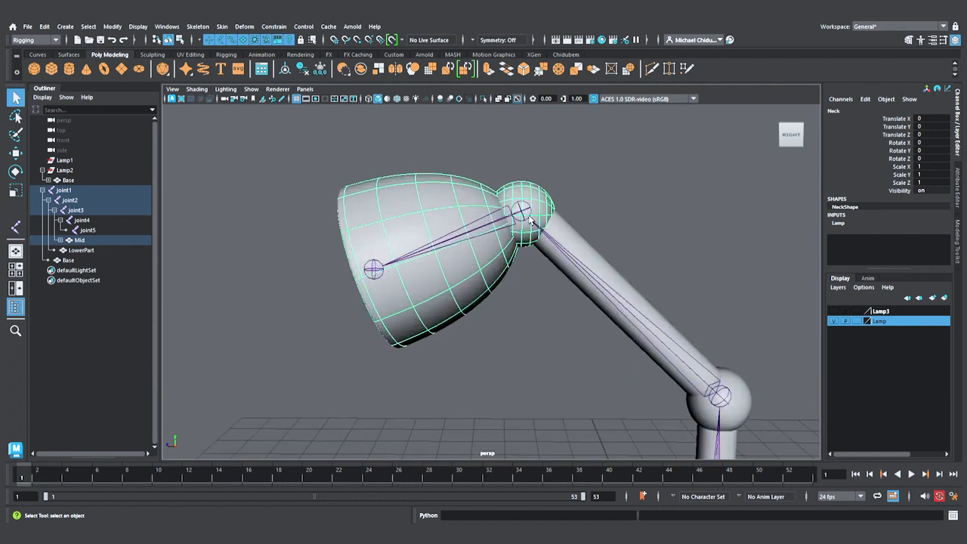
left_click(528, 219)
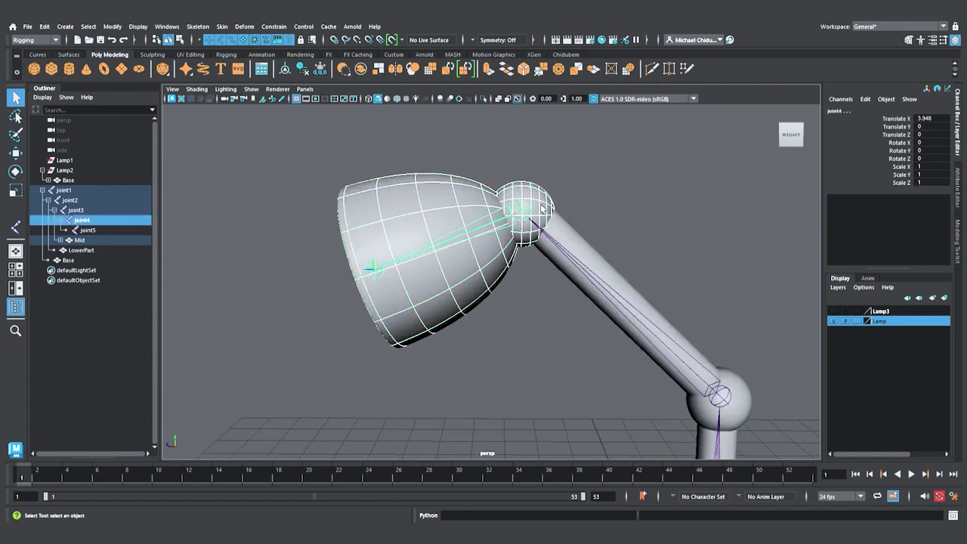
key("p")
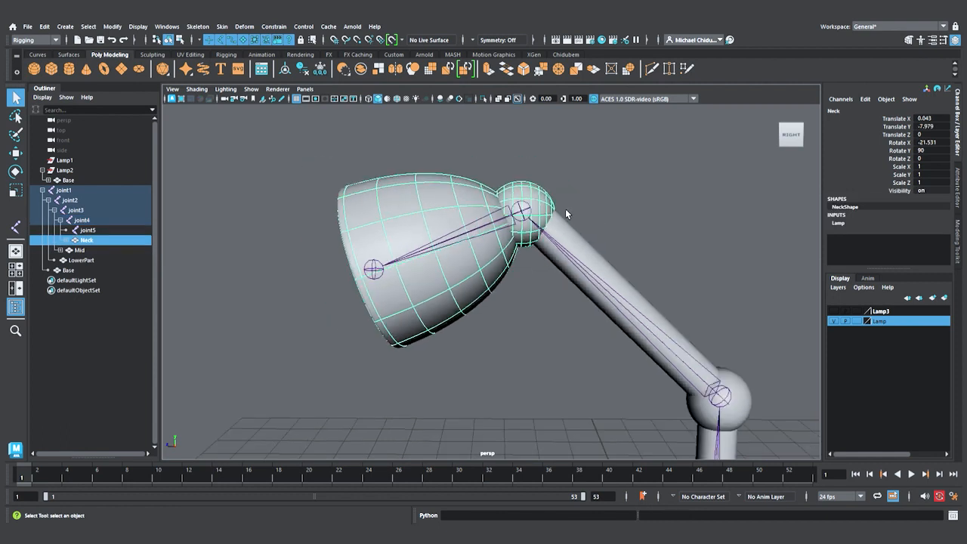
Step: Test the Neck parenting by rotating joint4 about -10 degrees in Z, and undo the rotation
left_click(533, 218)
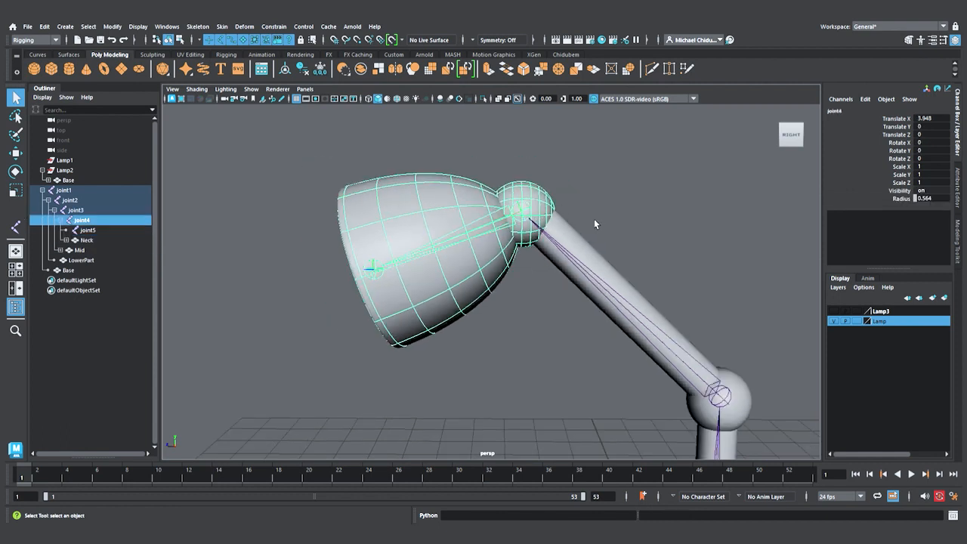
scroll(594, 218, "down", 2)
key("e")
mouse_move(544, 189)
left_mouse_down()
mouse_move(576, 221)
mouse_move(538, 186)
left_mouse_up()
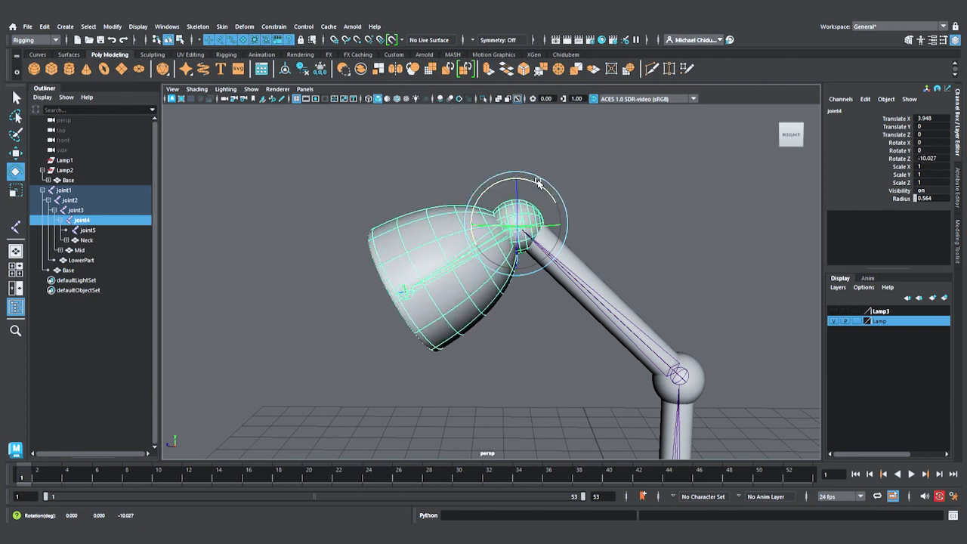
key("ctrl+z")
left_click_drag(690, 271, 549, 266, "alt")
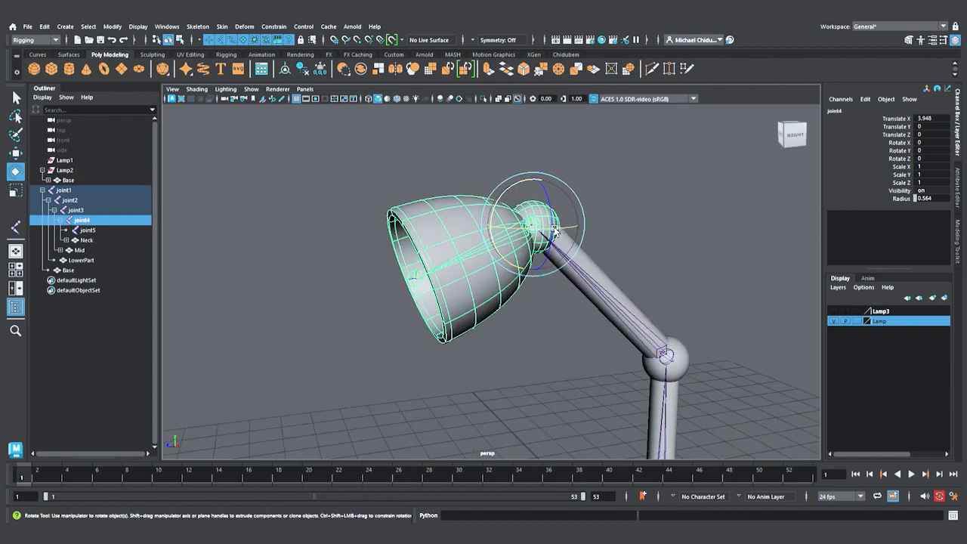
Step: Test the completed rig by rotating joint2 above the base in several directions, and undo the rotations
scroll(551, 270, "up", 2)
scroll(554, 272, "down", 7)
left_click_drag(539, 317, 568, 331, "alt")
middle_click_drag(567, 331, 595, 327, "alt")
left_click_drag(670, 386, 625, 385, "alt")
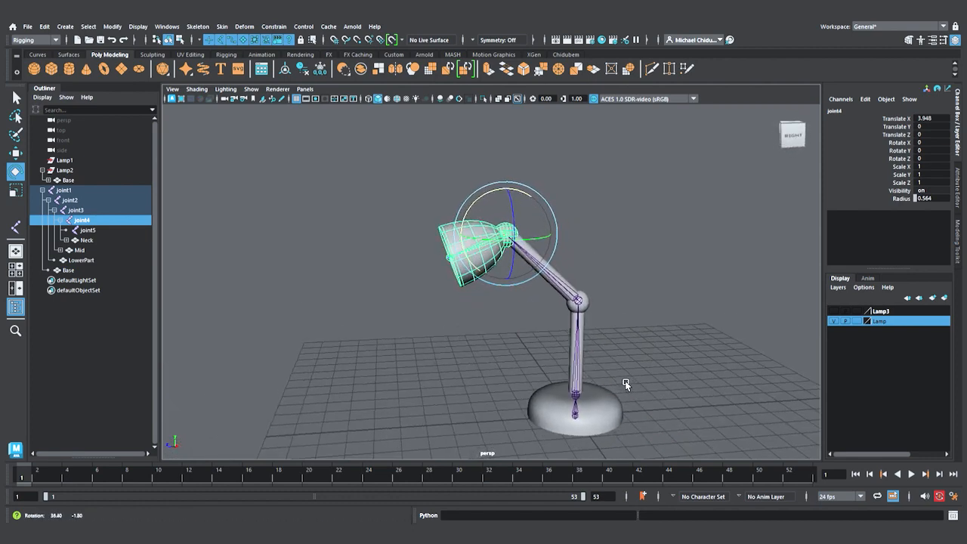
left_click(588, 396)
left_click_drag(549, 369, 575, 412)
key("ctrl+z")
key("ctrl+z")
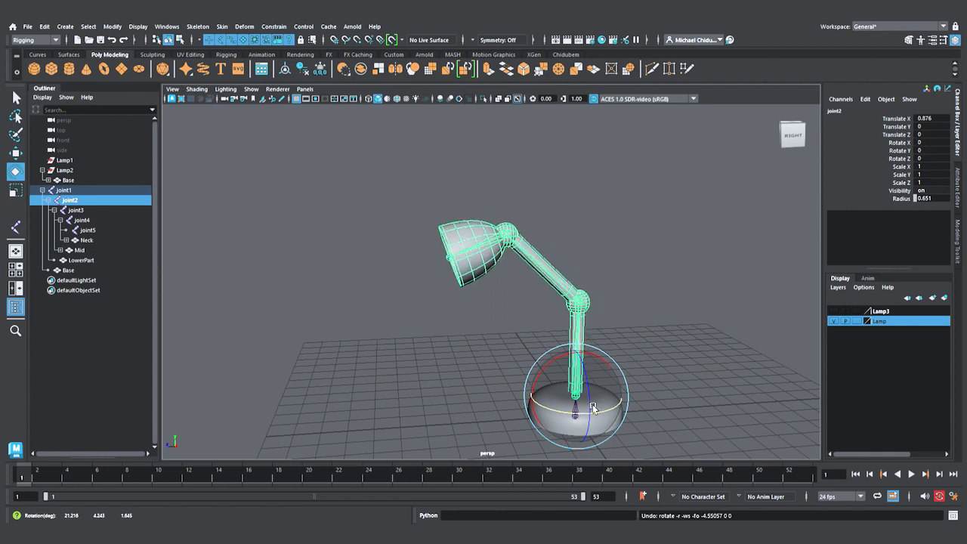
Step: Test the upper arm of the completed rig by slightly rotating joint3 in Z, and undo the rotation
left_click(610, 318)
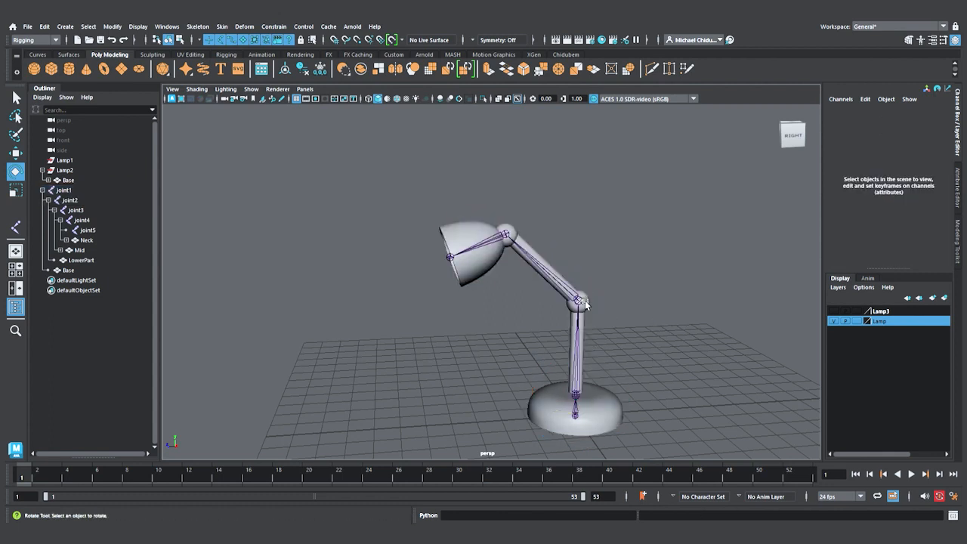
left_click(584, 302)
left_click_drag(584, 302, 567, 286)
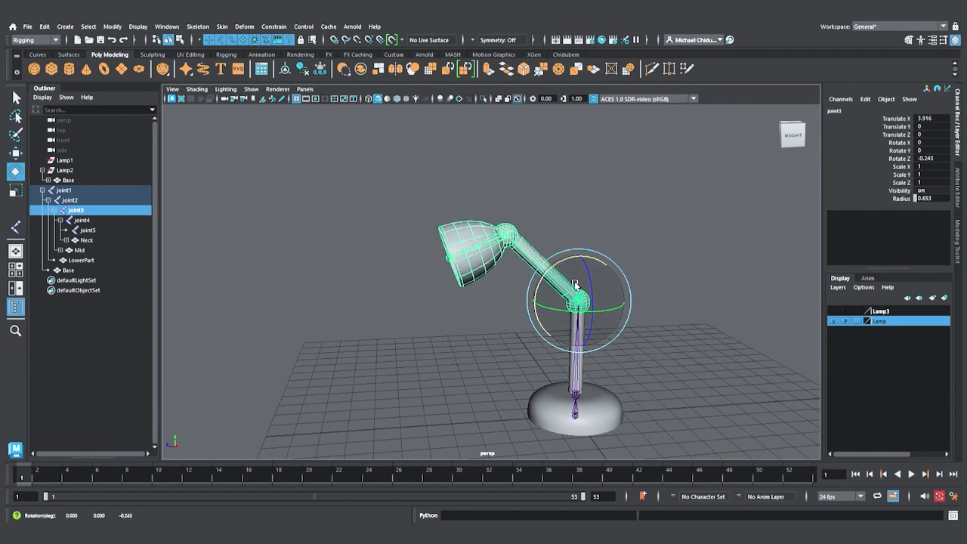
key("ctrl+z")
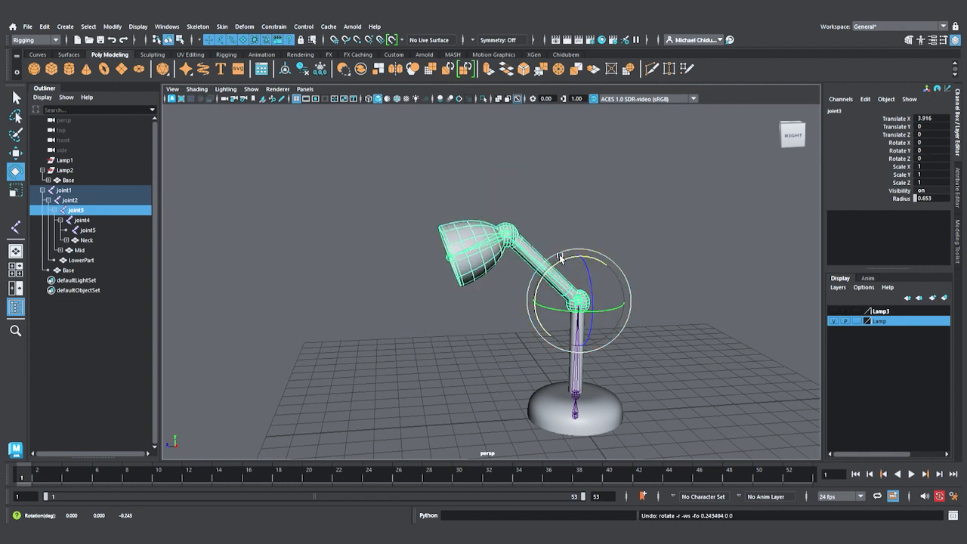
Step: Test the head of the completed rig by rotating joint4 about -14.3 degrees in Z, and undo the rotation
left_click(510, 233)
left_click_drag(487, 203, 496, 230)
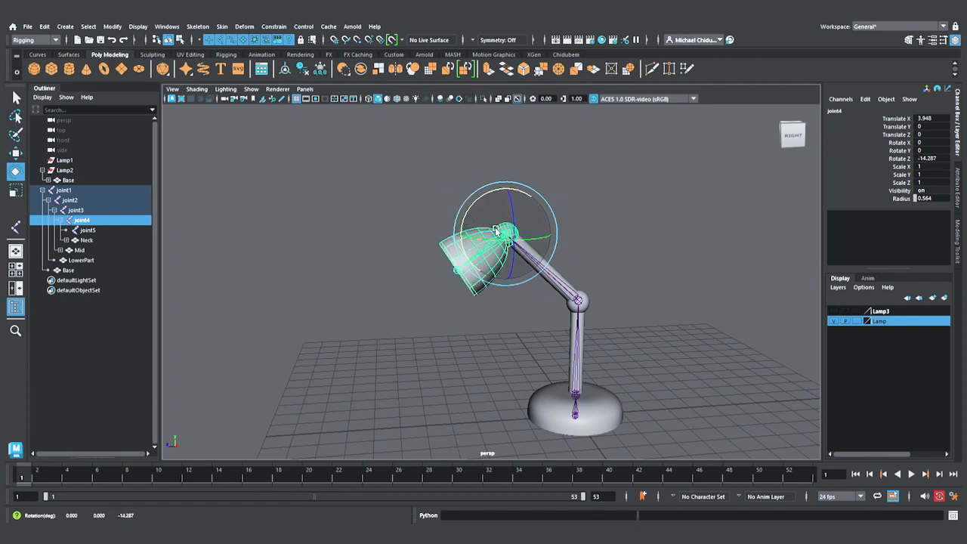
key("ctrl+z")
scroll(705, 266, "up", 4)
left_click_drag(701, 283, 639, 356, "alt")
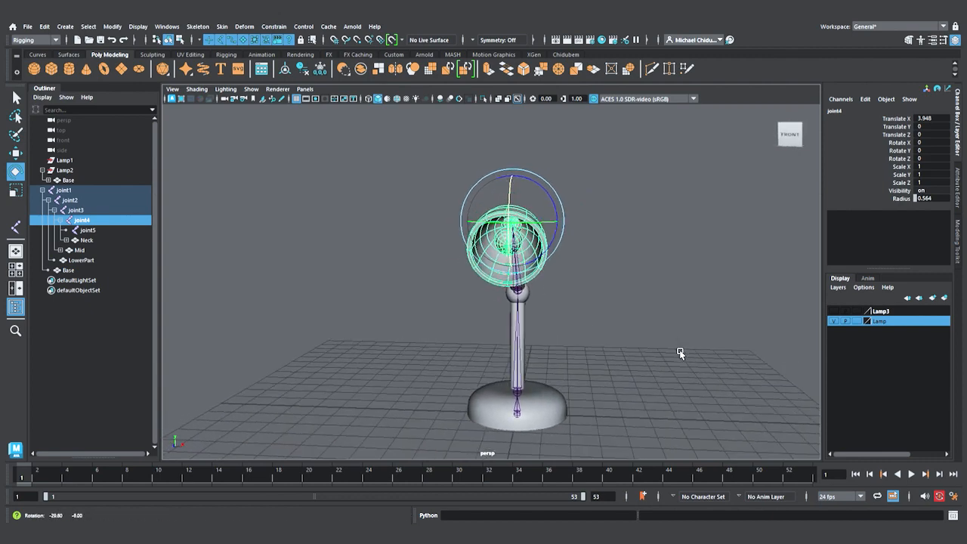
Step: Turn on the visibility of the Lamp3 display layer to show the second lamp beside the rigged one
left_click(836, 312)
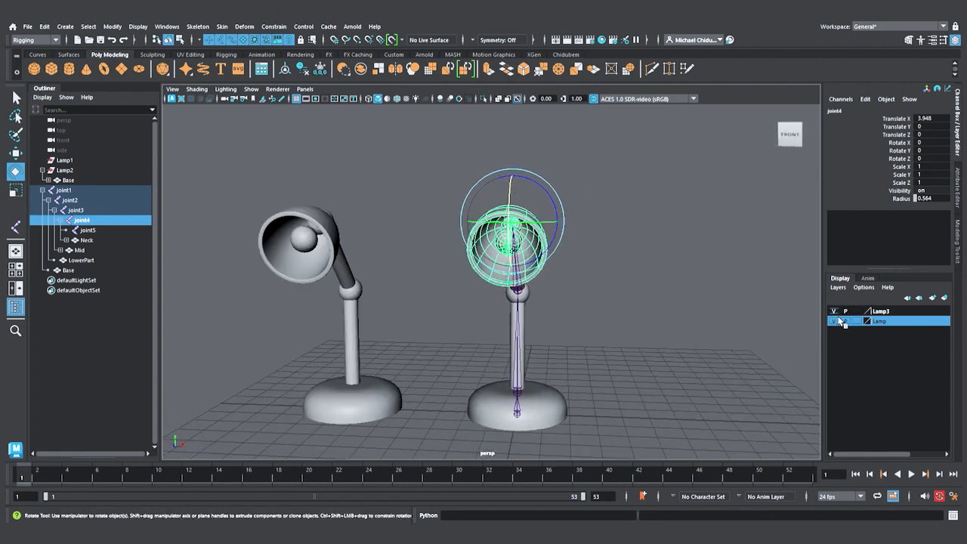
left_click(685, 301)
left_click_drag(684, 301, 640, 309, "alt")
Step: Test the joint-free lamp by rotating its Neck mesh about 2.7 degrees in X, undo the rotation, and compare both lamps
left_click(398, 224)
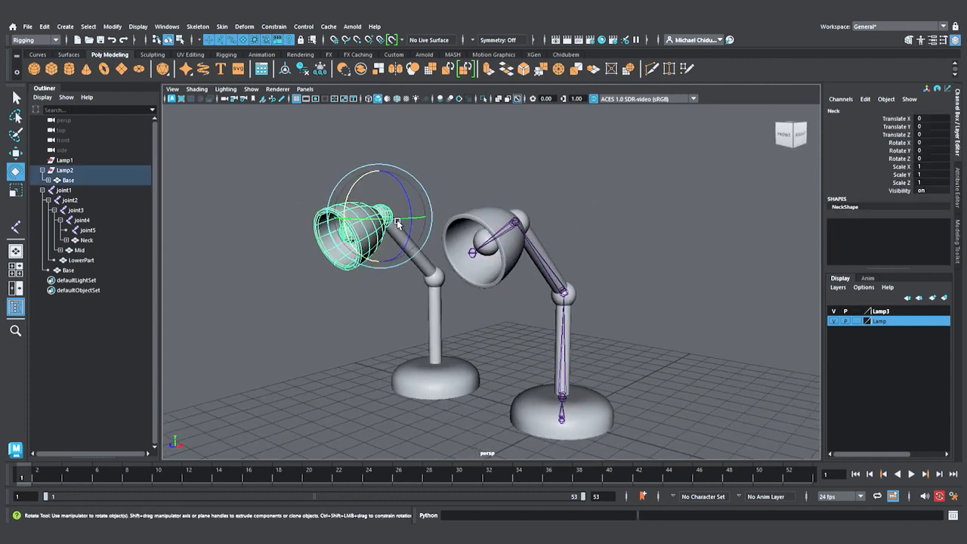
mouse_move(366, 192)
left_mouse_down()
mouse_move(370, 170)
mouse_move(370, 198)
left_mouse_up()
key("ctrl+z")
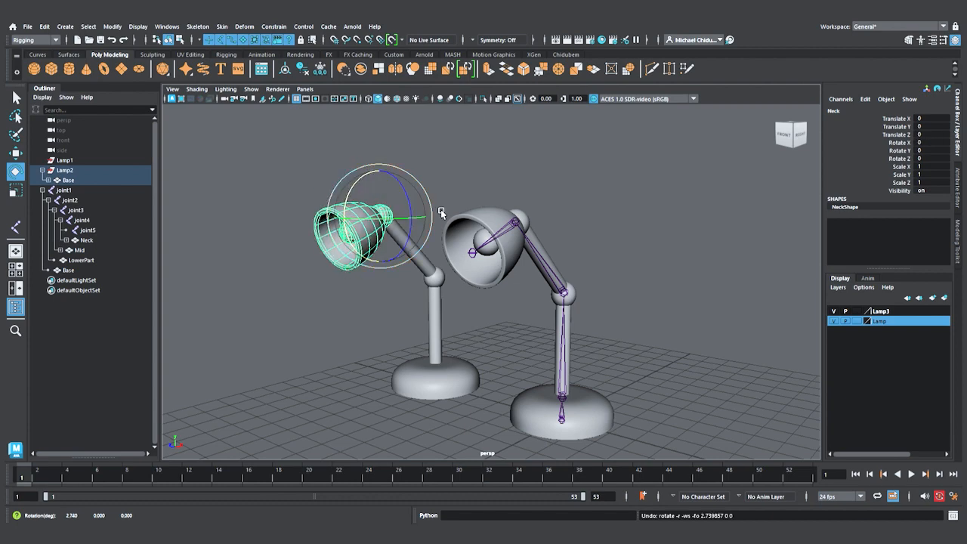
left_click_drag(731, 279, 758, 276, "alt")
mouse_move(610, 308)
left_mouse_down("alt")
mouse_move(514, 303)
mouse_move(698, 295)
mouse_move(605, 290)
left_mouse_up("alt")
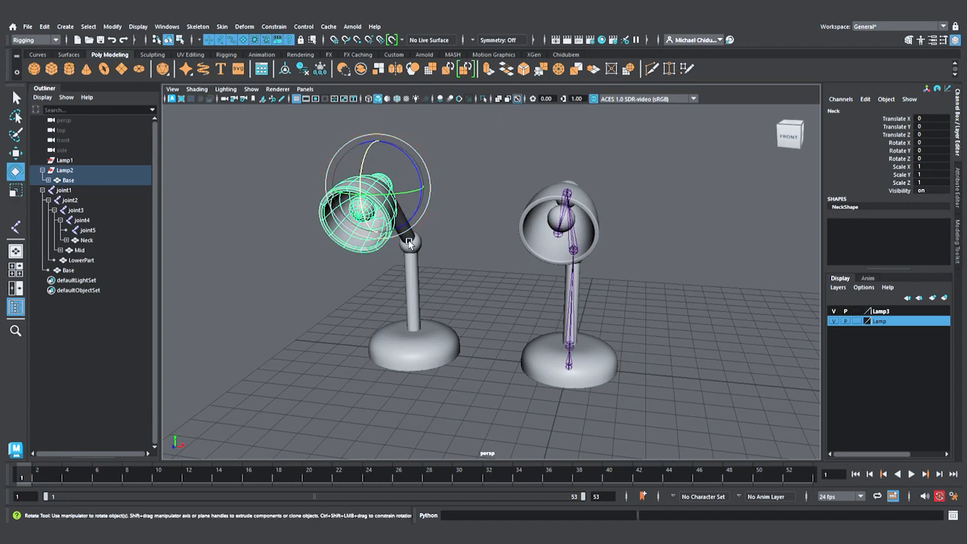
left_click_drag(476, 238, 453, 234, "alt")
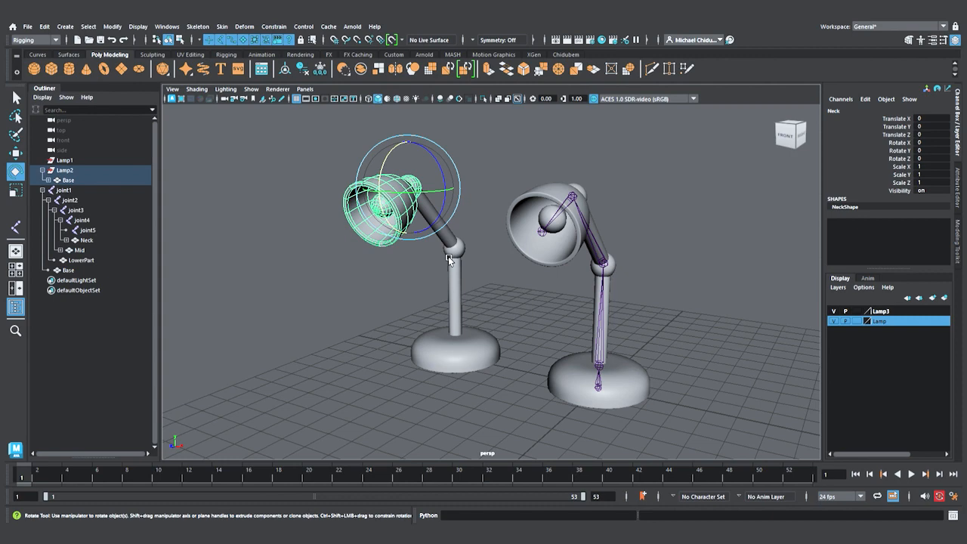
left_click_drag(625, 244, 668, 273, "alt")
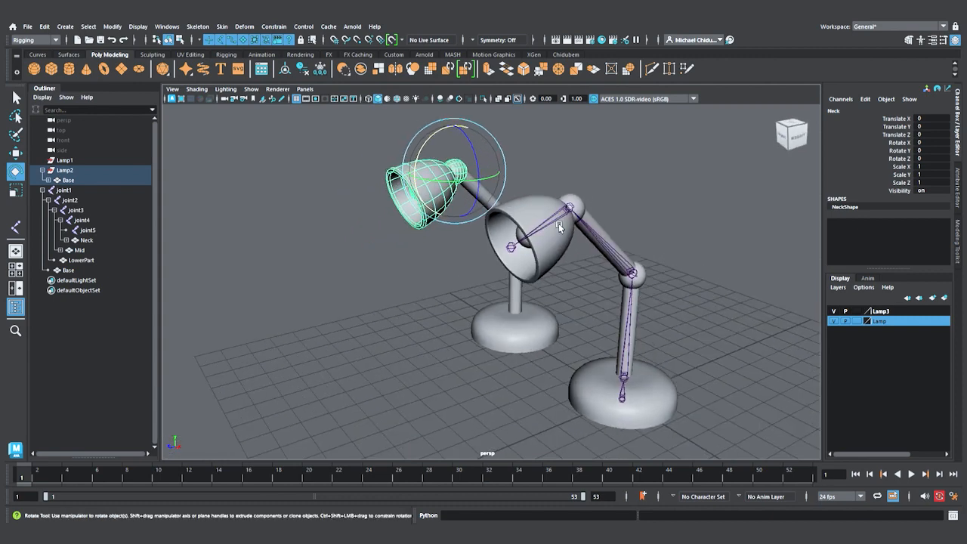
Step: Rotate joint4 of the rigged lamp slightly in Z for comparison with the joint-free lamp, and undo the rotation
left_click(572, 209)
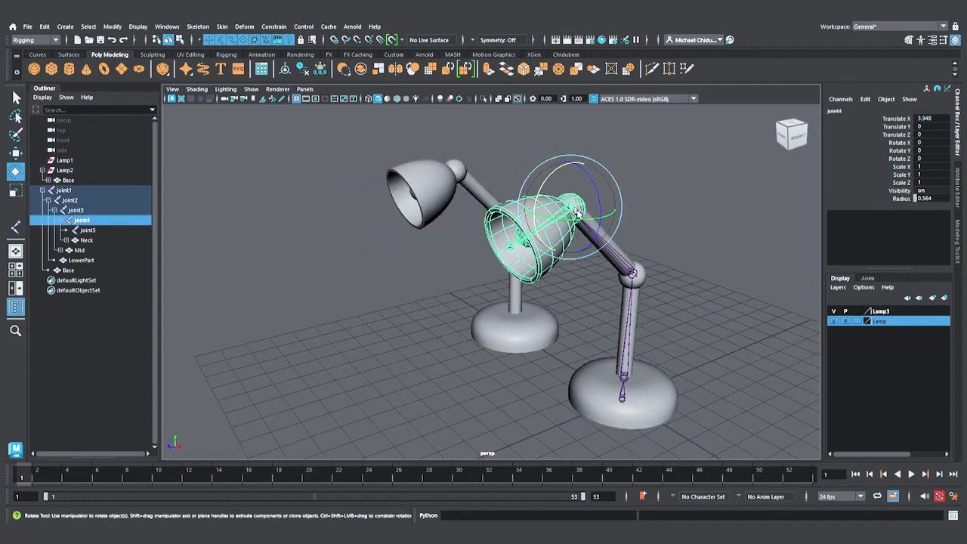
mouse_move(547, 189)
left_mouse_down()
mouse_move(543, 175)
mouse_move(546, 198)
left_mouse_up()
key("ctrl+z")
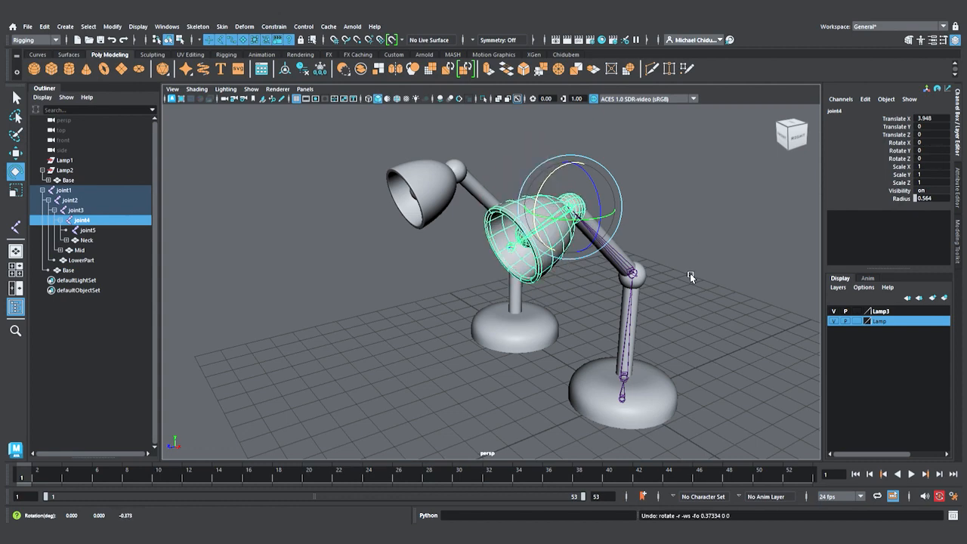
left_click_drag(715, 293, 617, 306, "alt")
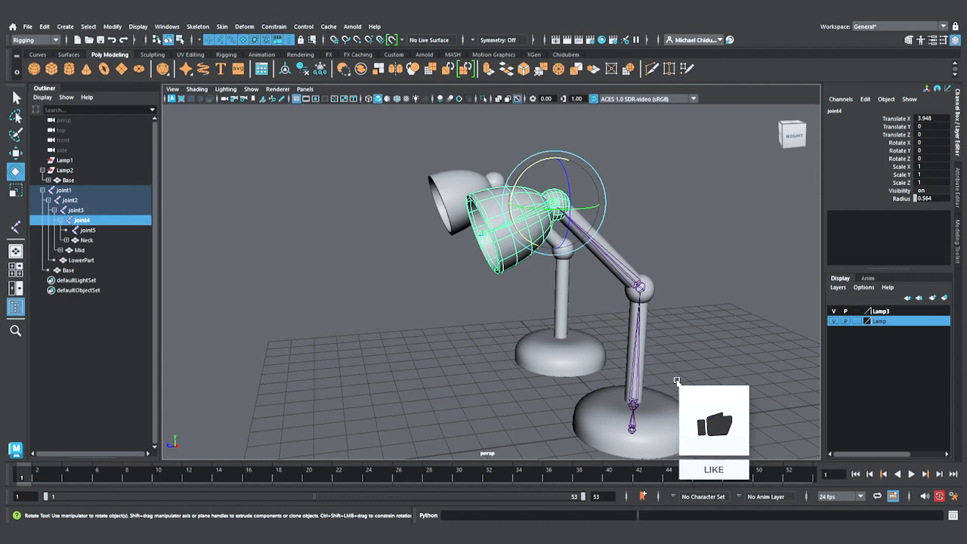
left_click_drag(678, 381, 719, 348, "alt")
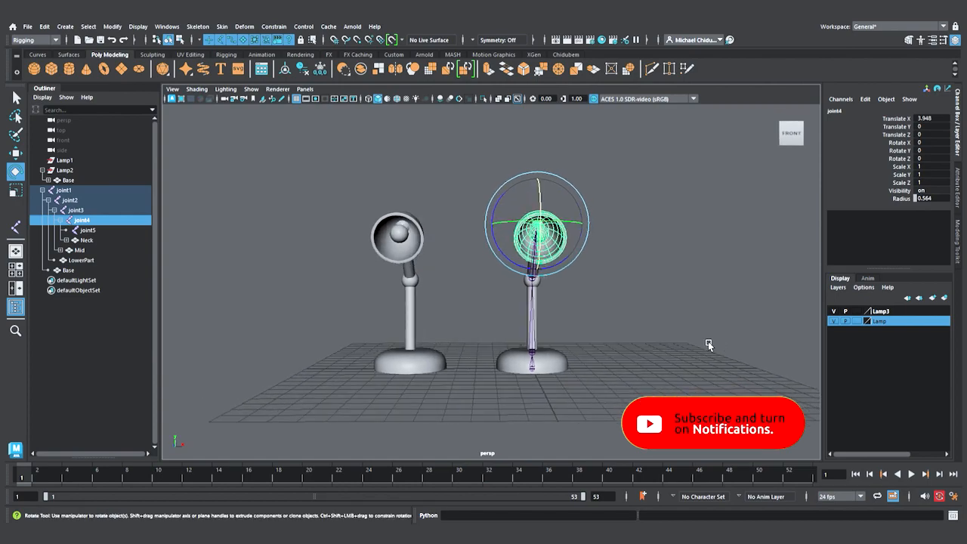